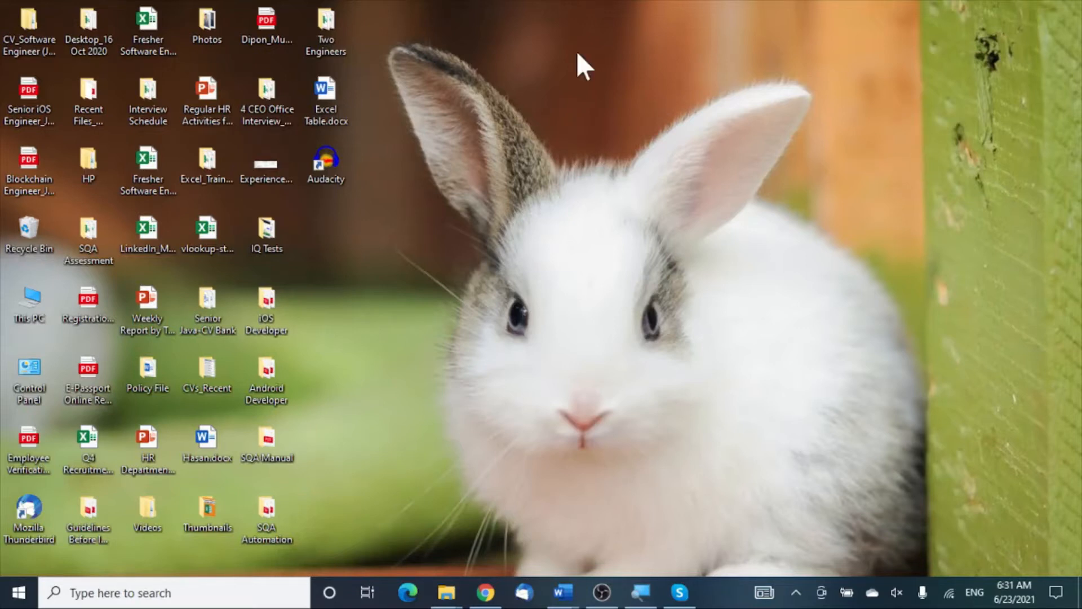
Step: Find Excel through Windows search, launch it, and create a blank workbook (Book1)
{"action": "left_click", "coordinate": [168, 593]}
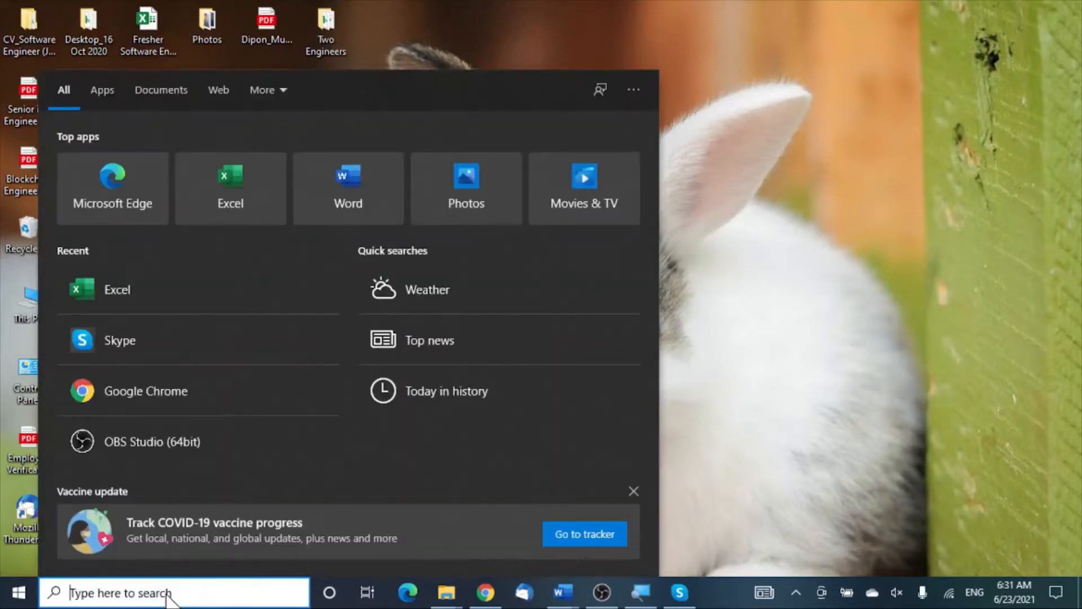
{"action": "type", "text": "Excel"}
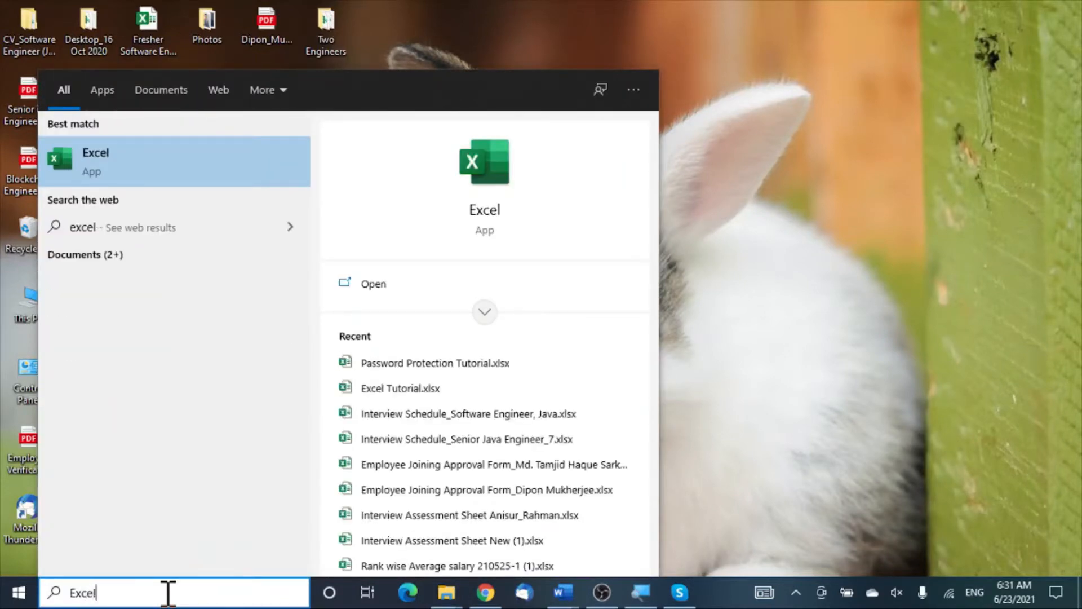
{"action": "left_click", "coordinate": [171, 157]}
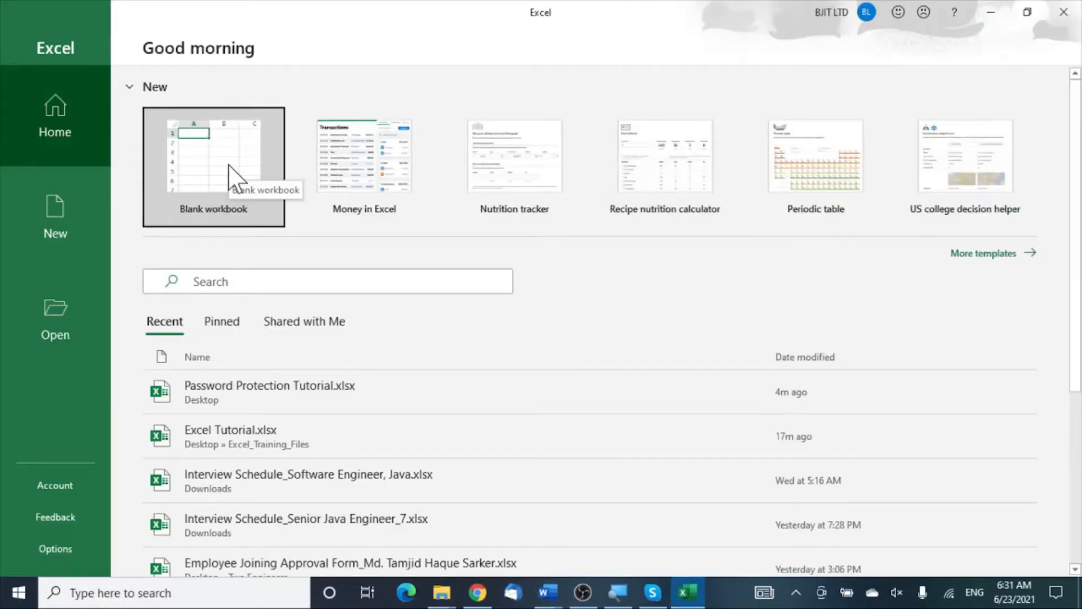
{"action": "left_click", "coordinate": [236, 179]}
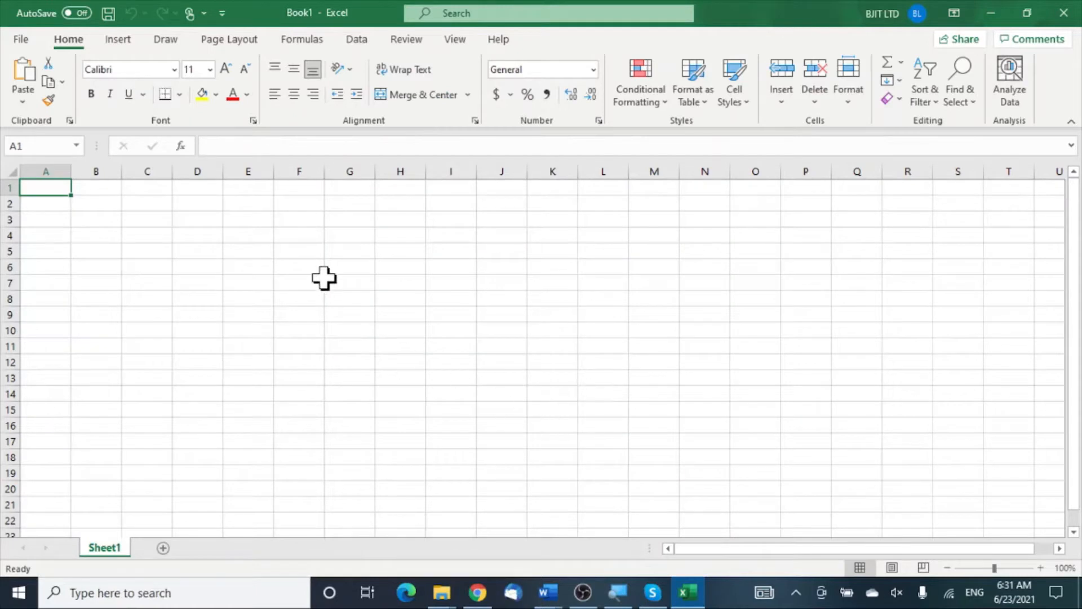
Step: Enter the headers Name, Age and Marital Status in D5:F5, then autofit column F
{"action": "left_click", "coordinate": [294, 253]}
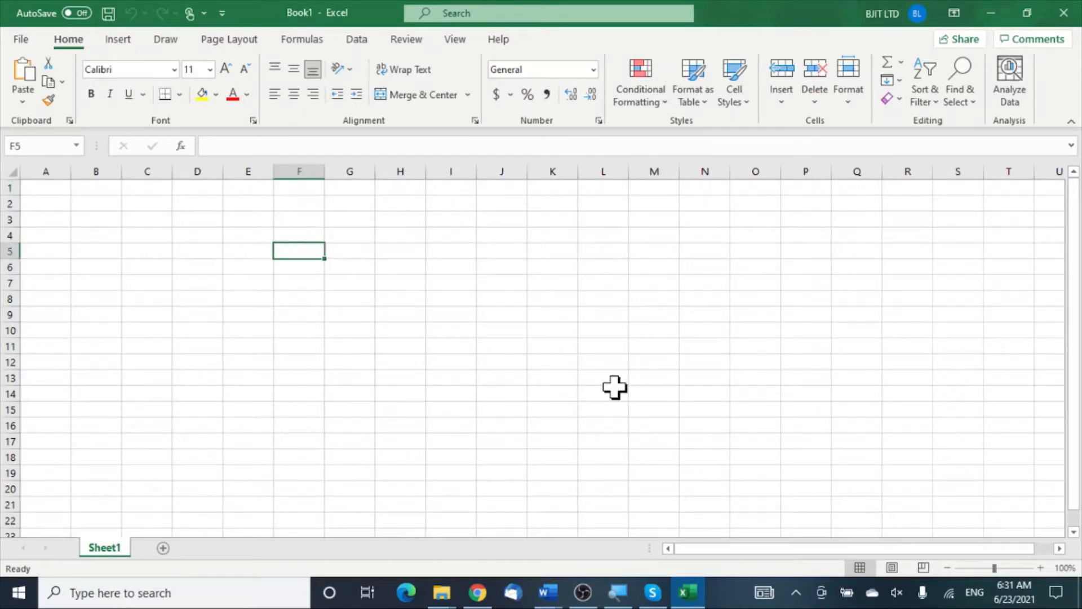
{"action": "scroll", "coordinate": [346, 328], "scroll_direction": "up", "scroll_amount": 1}
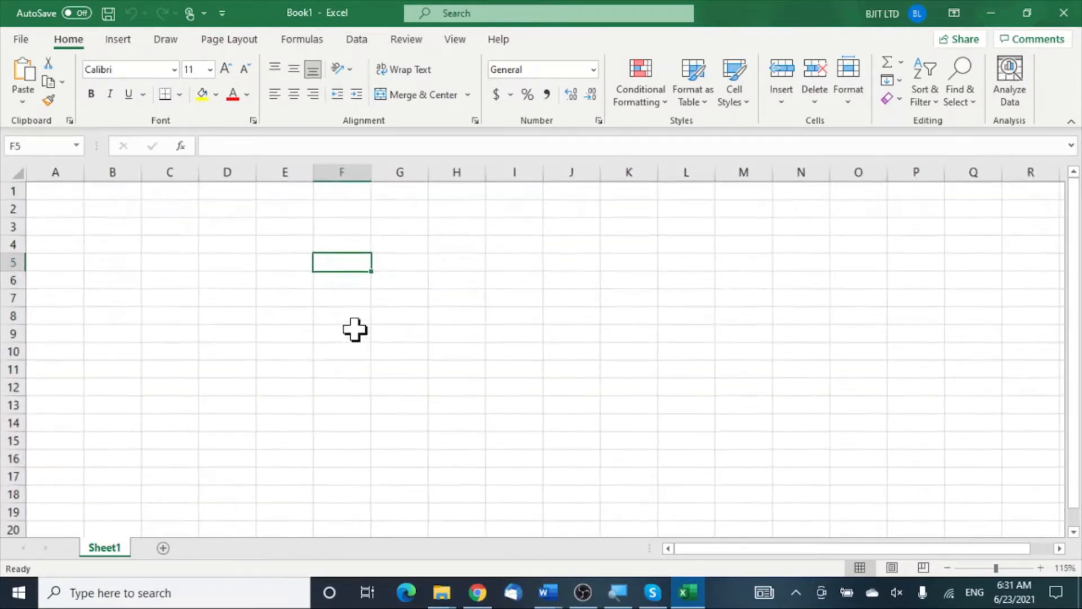
{"action": "scroll", "coordinate": [355, 329], "scroll_direction": "up", "scroll_amount": 2}
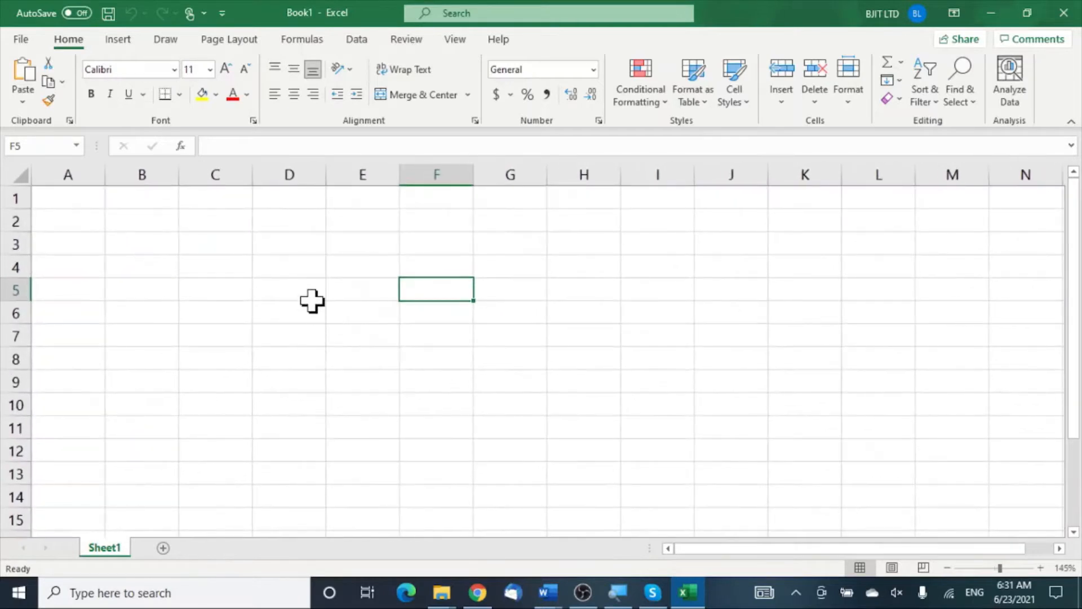
{"action": "left_click", "coordinate": [313, 298]}
{"action": "type", "text": "Name"}
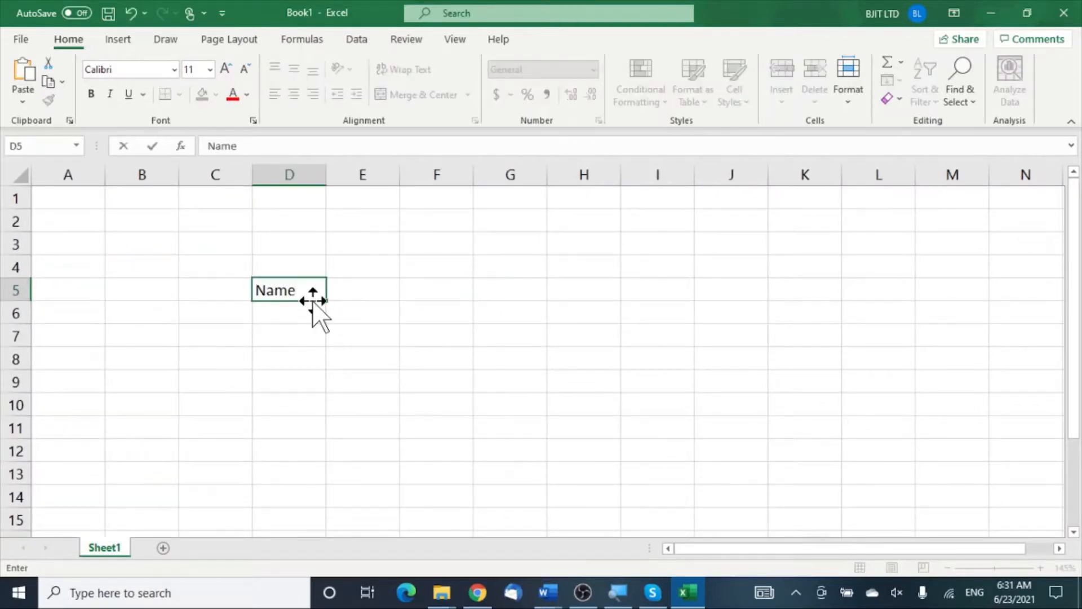
{"action": "key", "text": "Tab"}
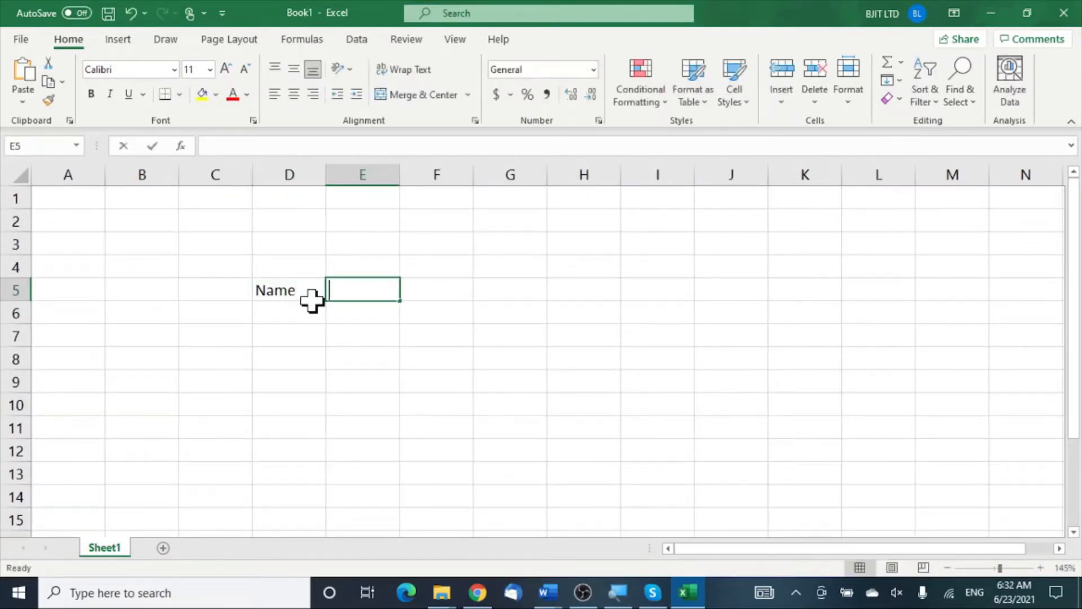
{"action": "type", "text": "Age"}
{"action": "key", "text": "Tab"}
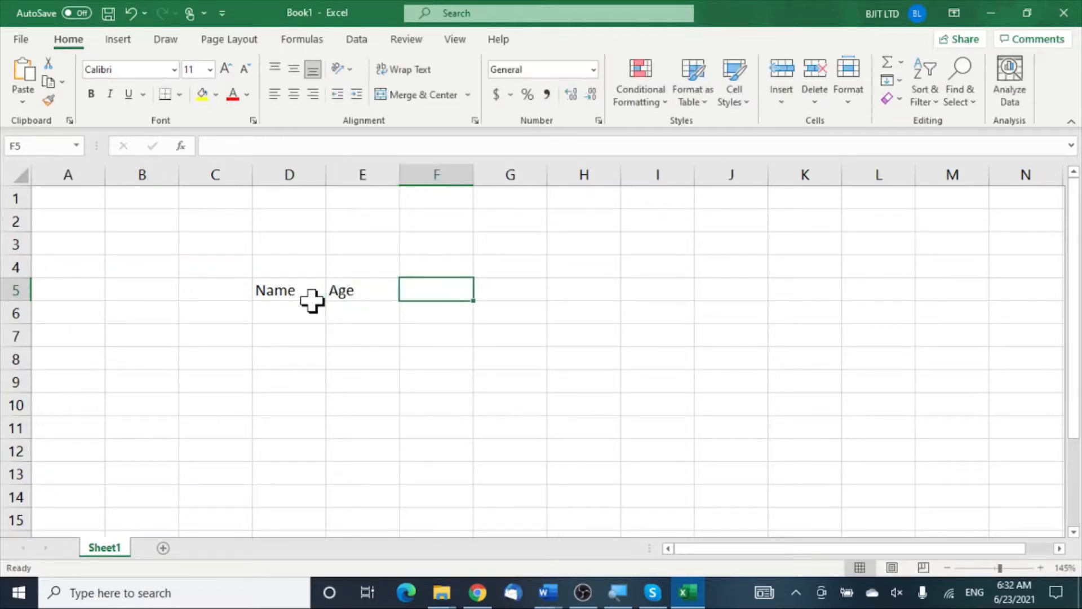
{"action": "type", "text": "Marital Statu"}
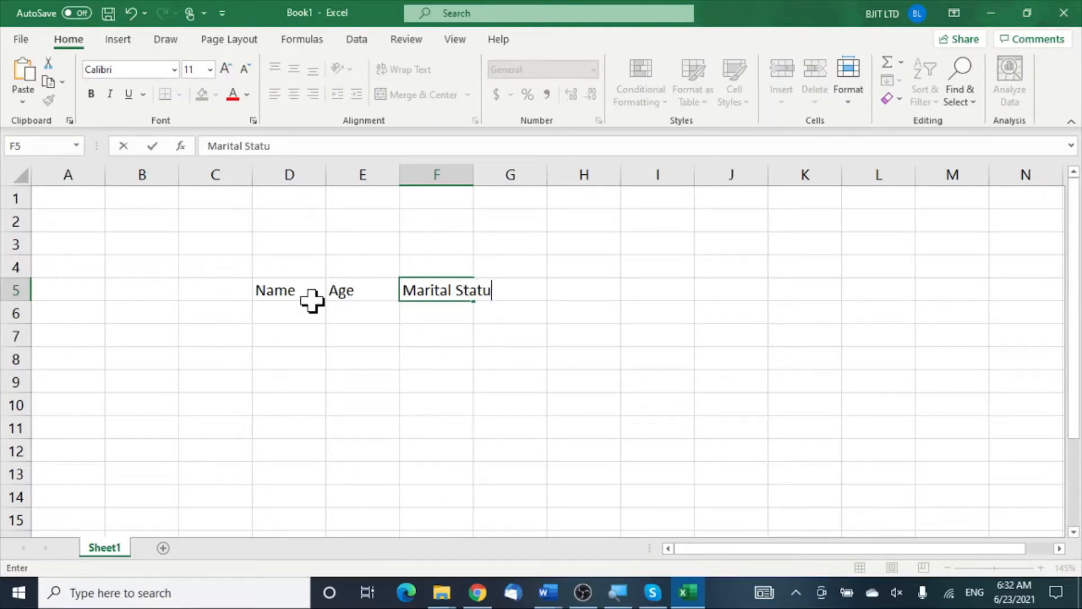
{"action": "type", "text": "s"}
{"action": "left_click", "coordinate": [496, 364]}
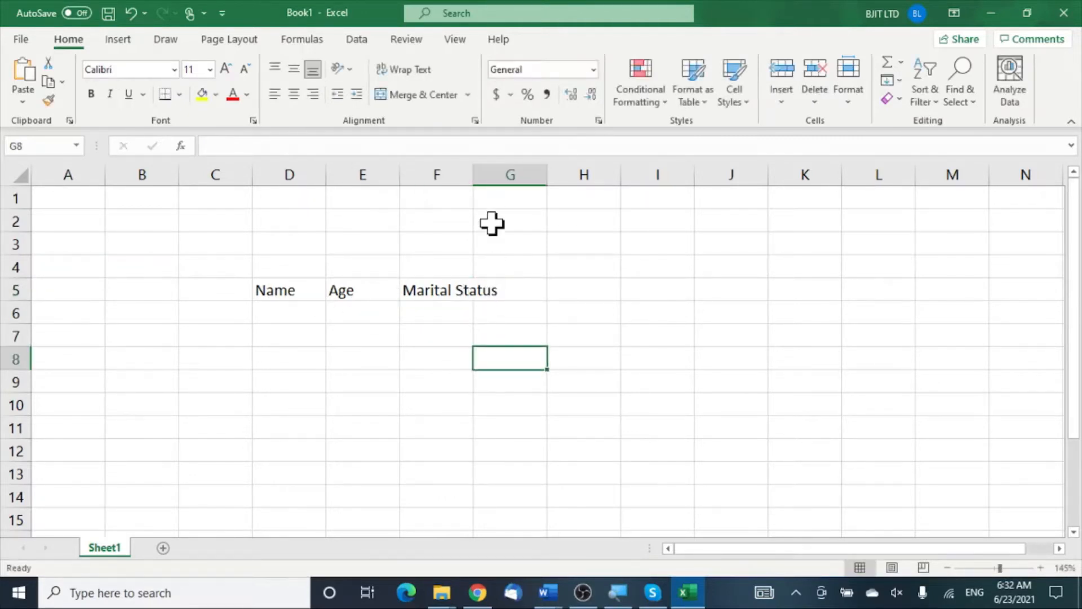
{"action": "double_click", "coordinate": [473, 172]}
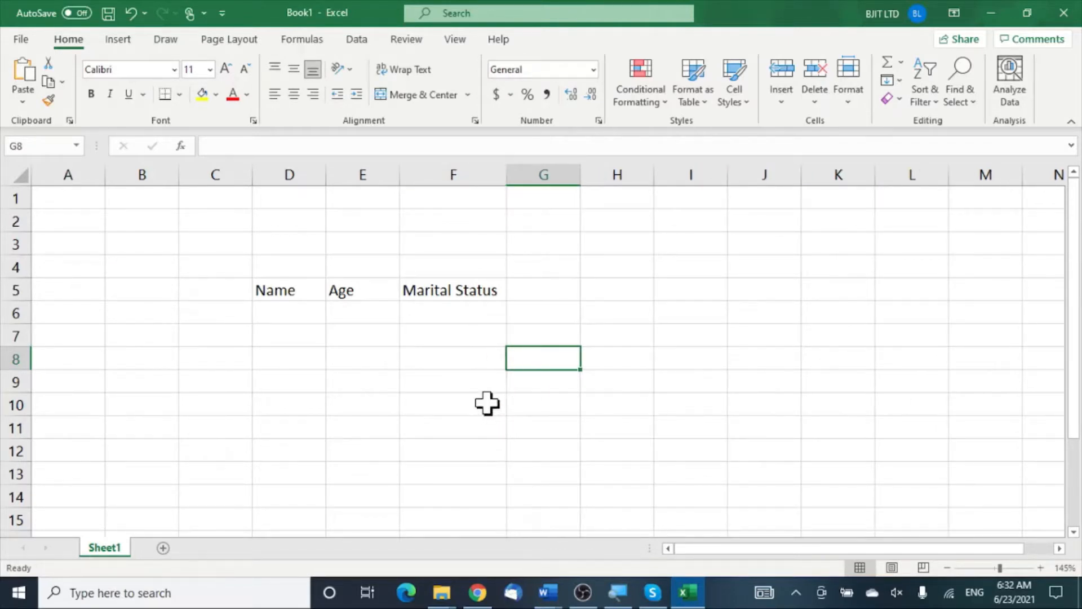
Step: Save the workbook to the Desktop as Password Protection Tutorial.xlsx
{"action": "key", "text": "ctrl+s"}
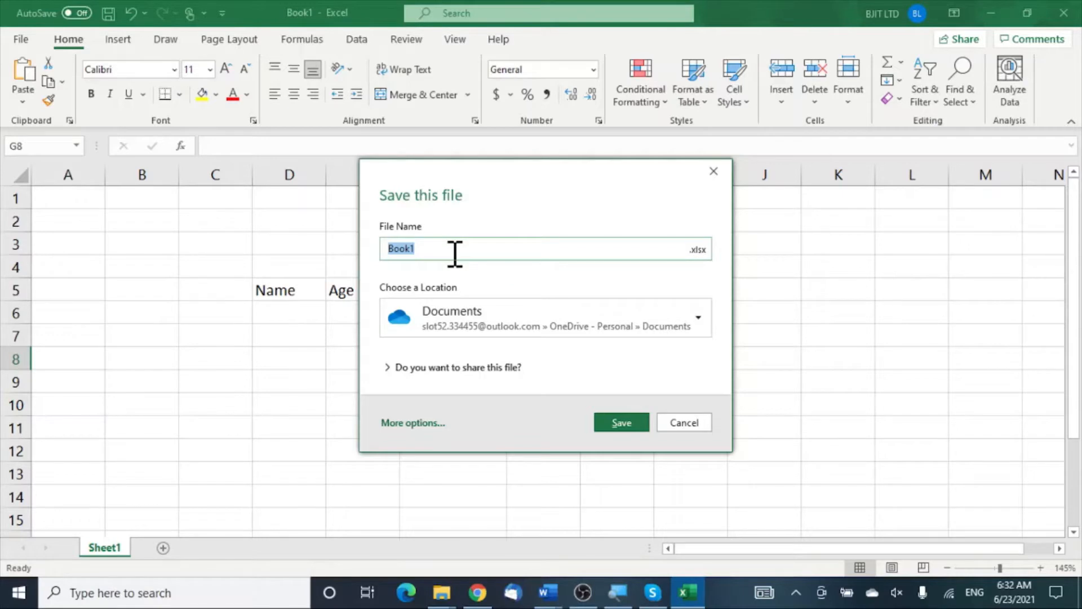
{"action": "type", "text": "Password Protection Tutorial"}
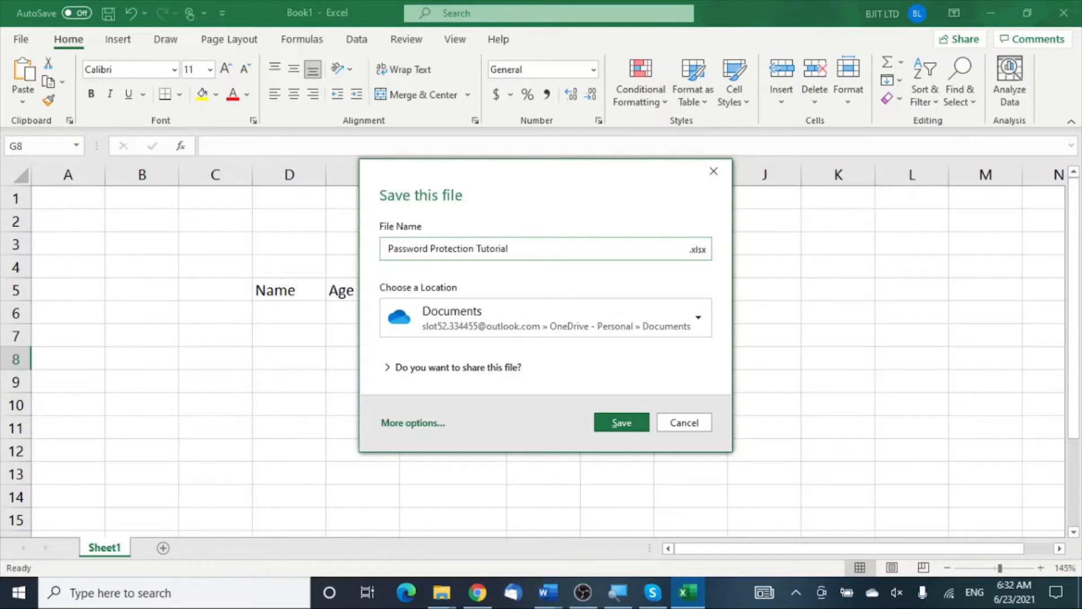
{"action": "left_click", "coordinate": [502, 335]}
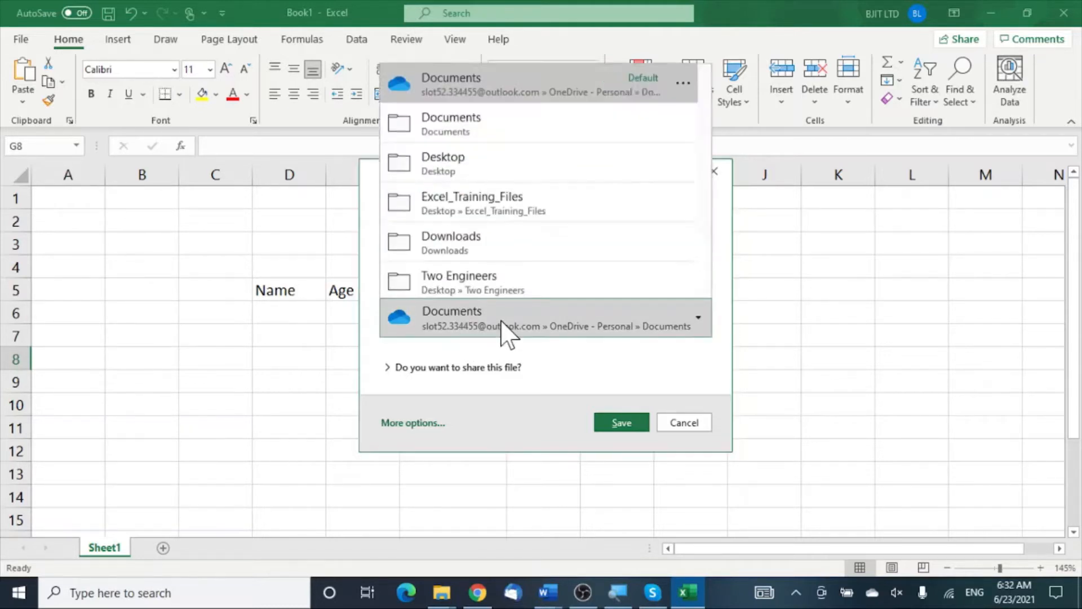
{"action": "left_click", "coordinate": [519, 164]}
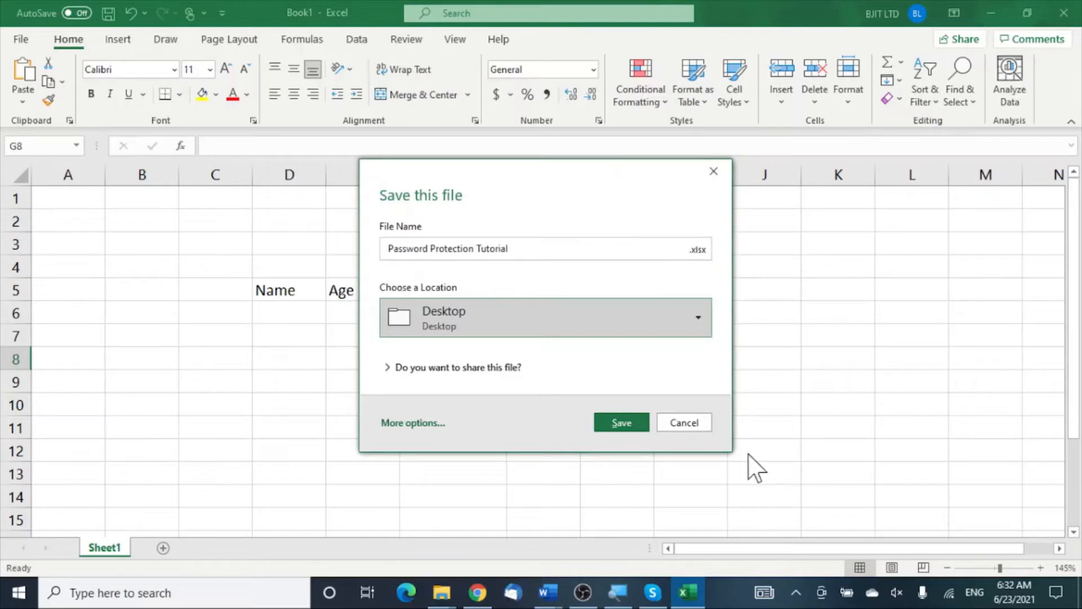
{"action": "left_click", "coordinate": [621, 423]}
{"action": "left_click", "coordinate": [750, 297]}
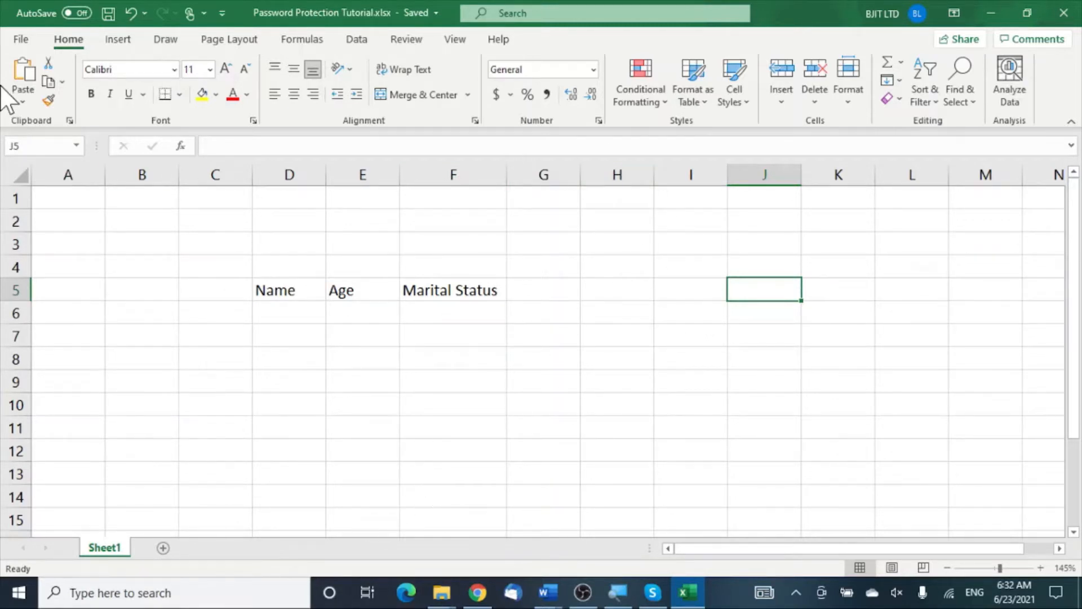
Step: Encrypt the workbook with an open password via Protect Workbook, then close Excel saving changes
{"action": "left_click", "coordinate": [21, 40]}
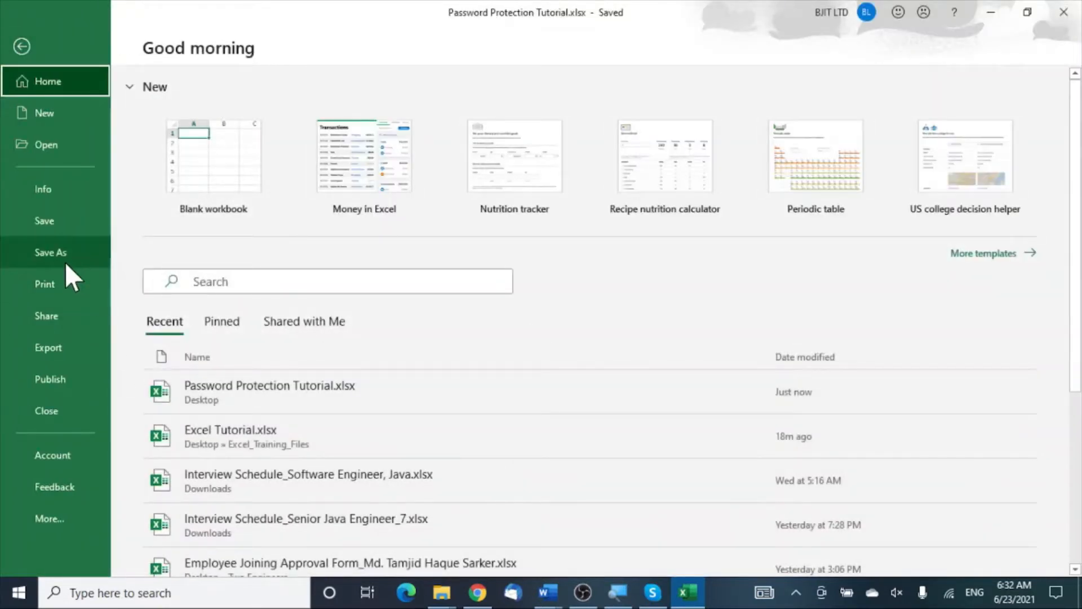
{"action": "left_click", "coordinate": [66, 192]}
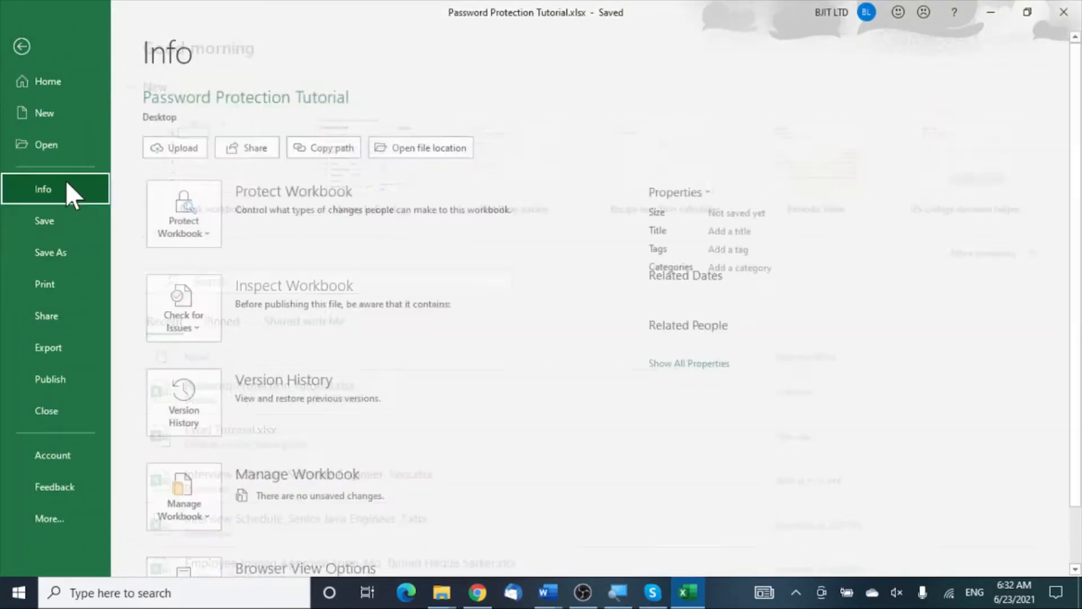
{"action": "left_click", "coordinate": [211, 229]}
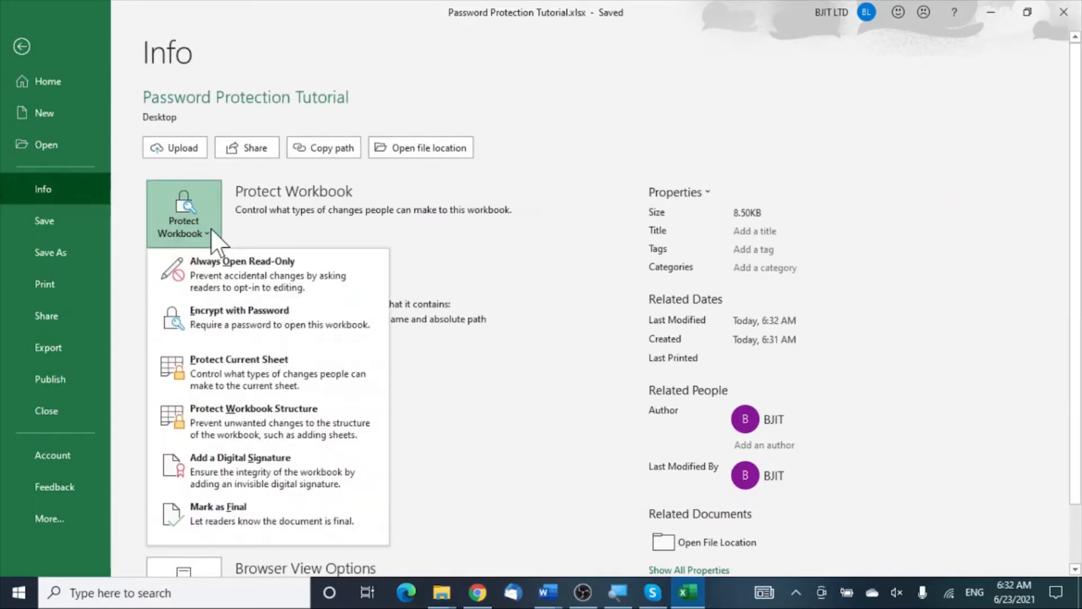
{"action": "left_click", "coordinate": [249, 316]}
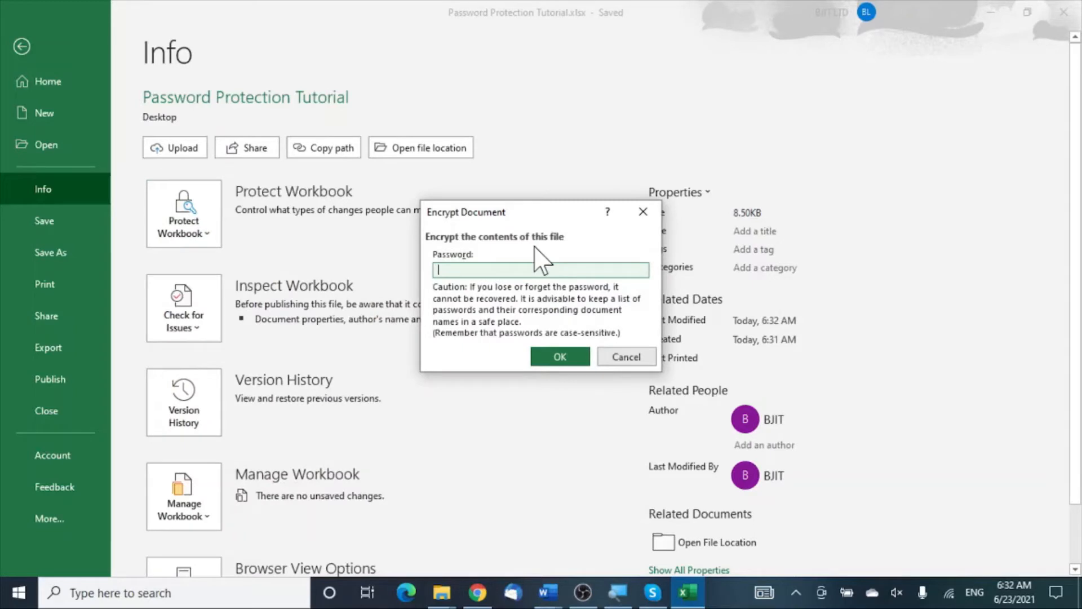
{"action": "type", "text": "1"}
{"action": "left_click", "coordinate": [557, 357]}
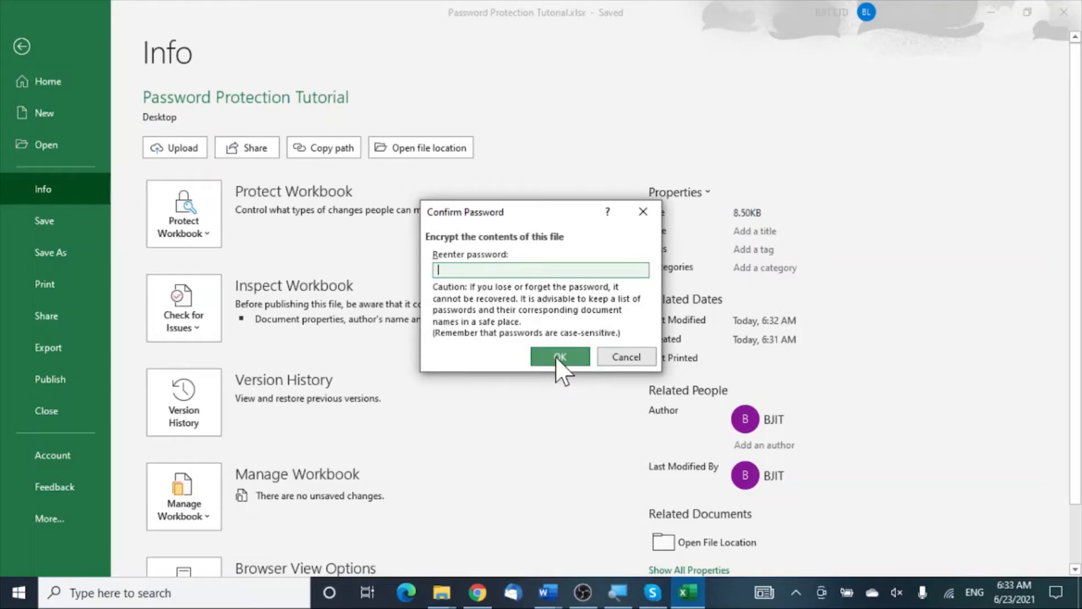
{"action": "type", "text": "1234"}
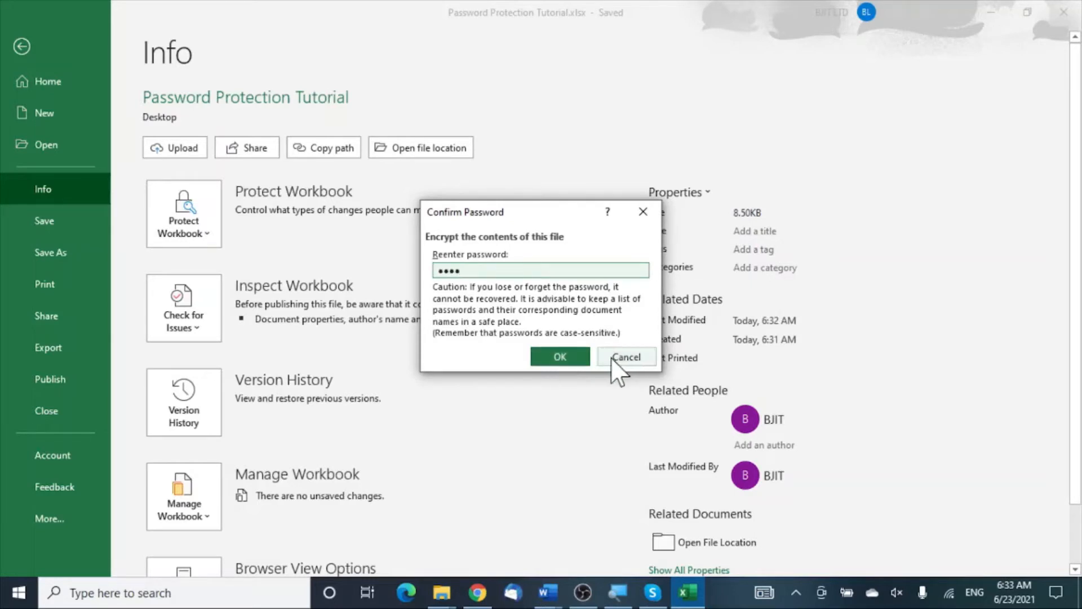
{"action": "left_click", "coordinate": [565, 359]}
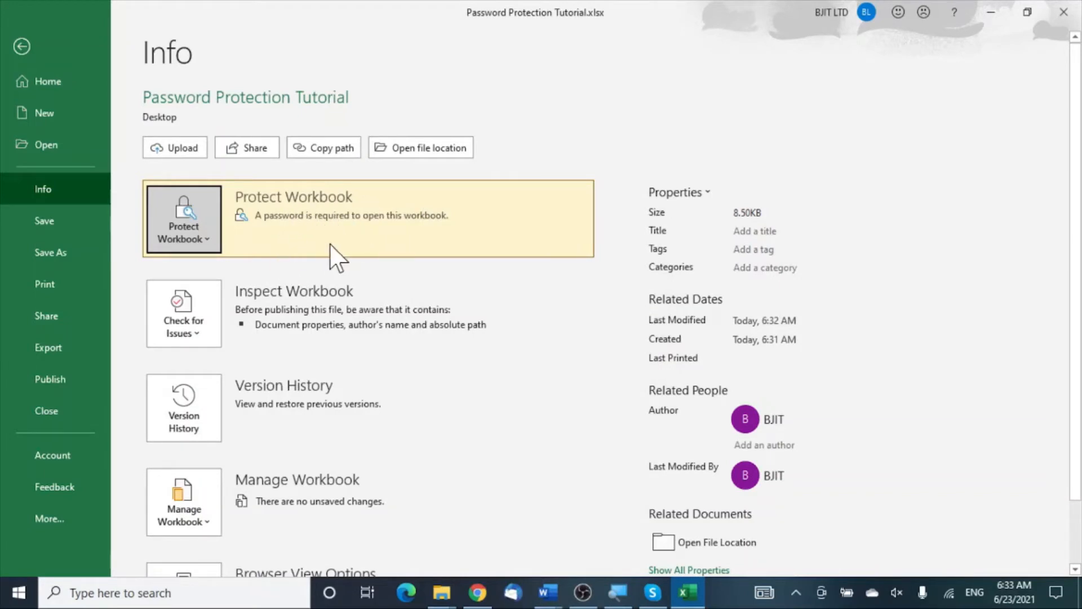
{"action": "left_click", "coordinate": [1068, 17]}
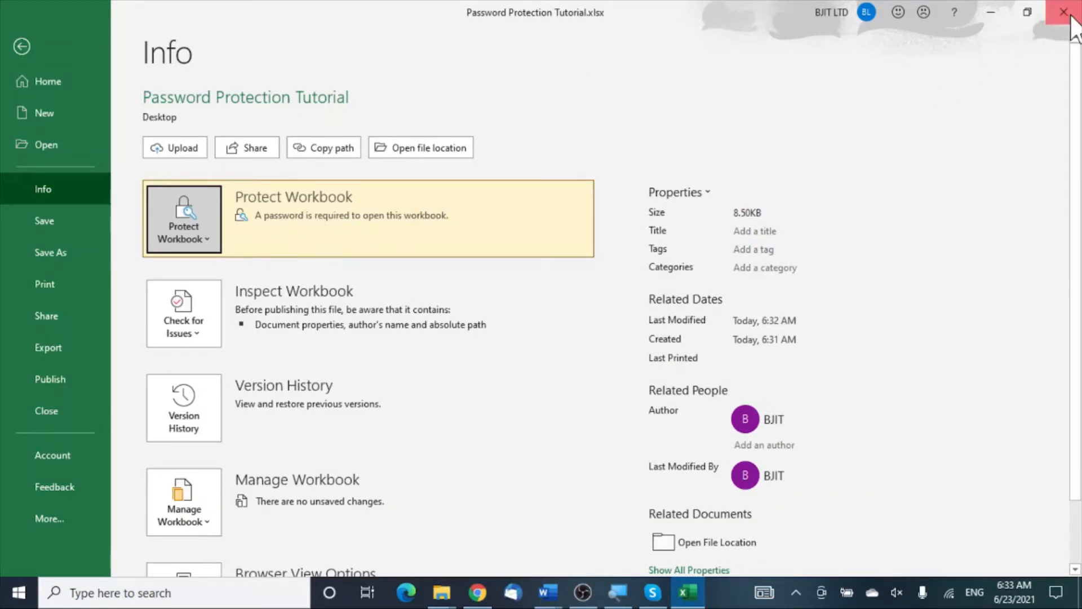
{"action": "left_click", "coordinate": [476, 316]}
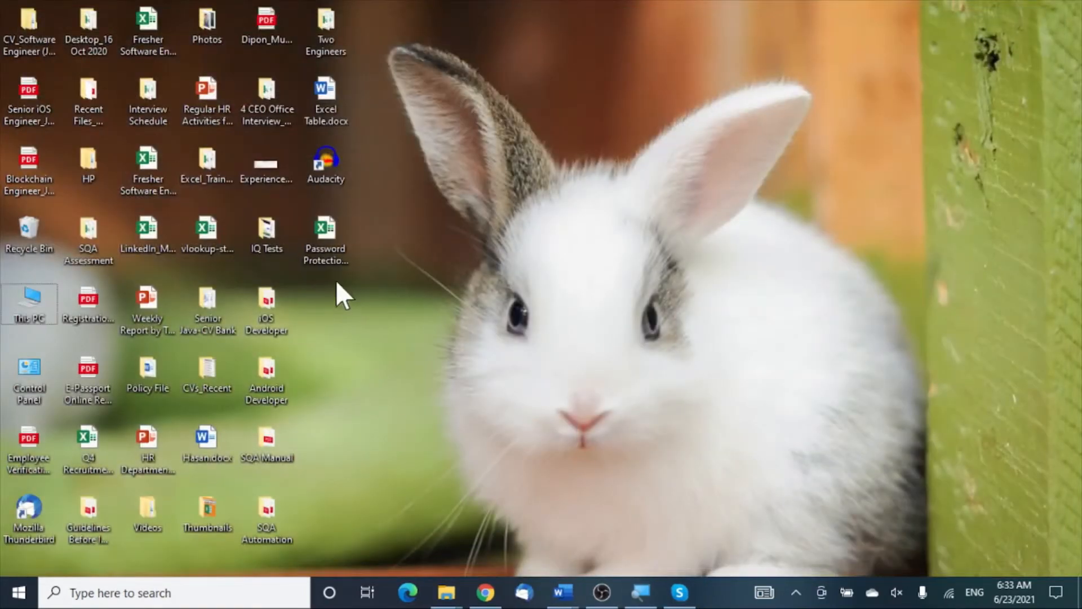
Step: Reopen Password Protection Tutorial.xlsx from the desktop and enter its open password
{"action": "left_click", "coordinate": [336, 256]}
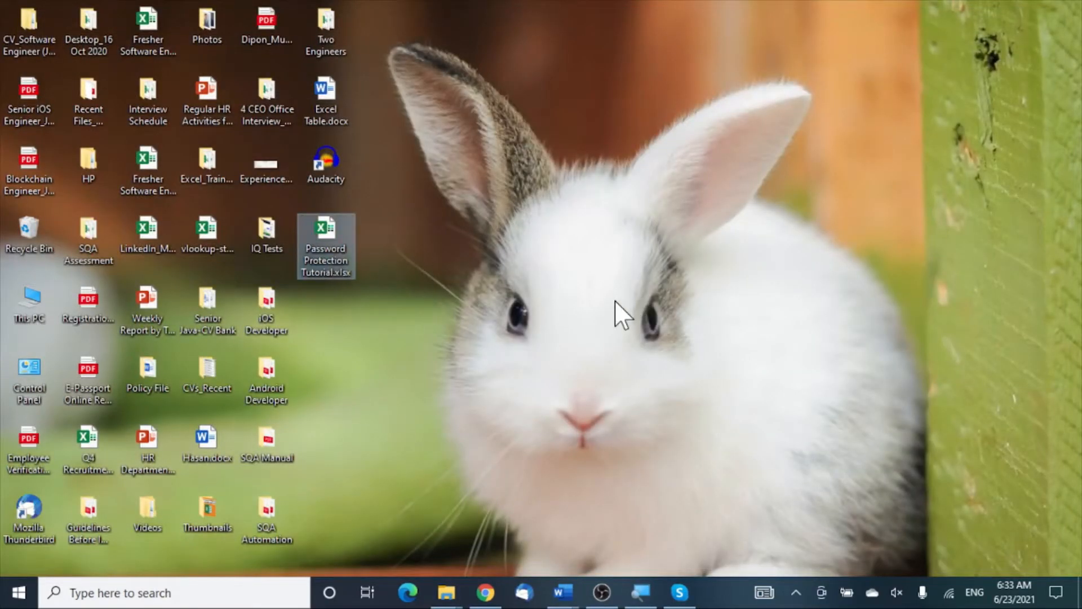
{"action": "double_click", "coordinate": [331, 248]}
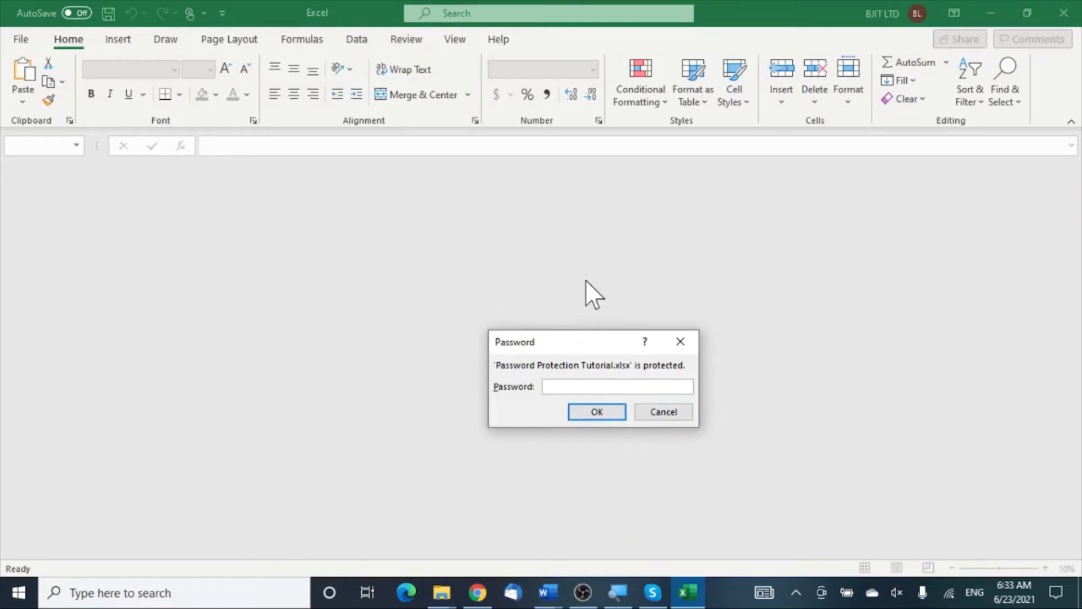
{"action": "type", "text": "1234"}
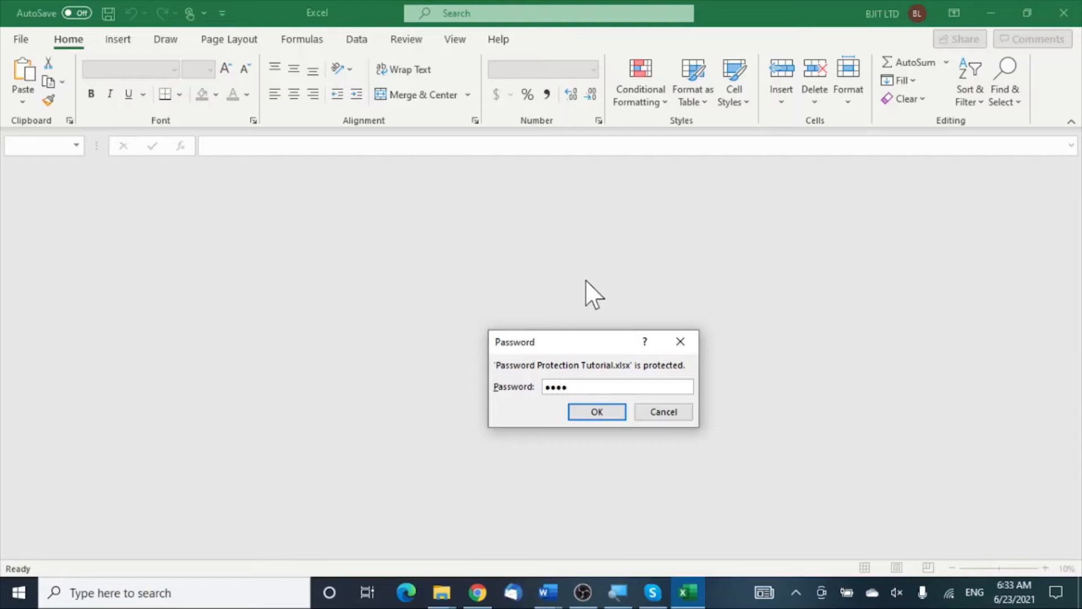
{"action": "left_click", "coordinate": [598, 412]}
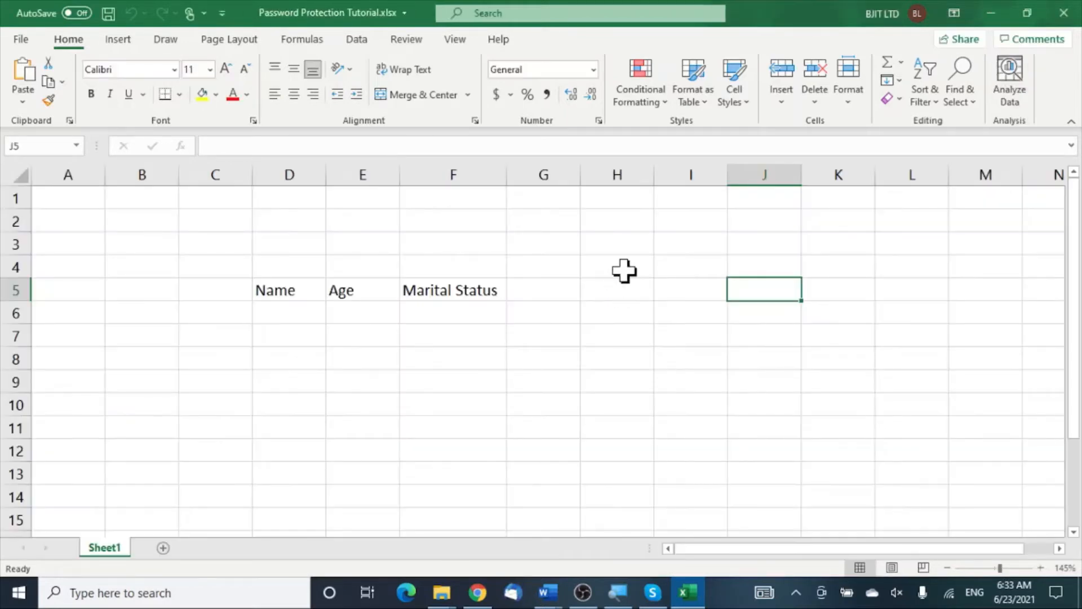
Step: Apply Protect Sheet to Sheet1 from the Review tab, confirming the password twice
{"action": "left_click", "coordinate": [605, 340]}
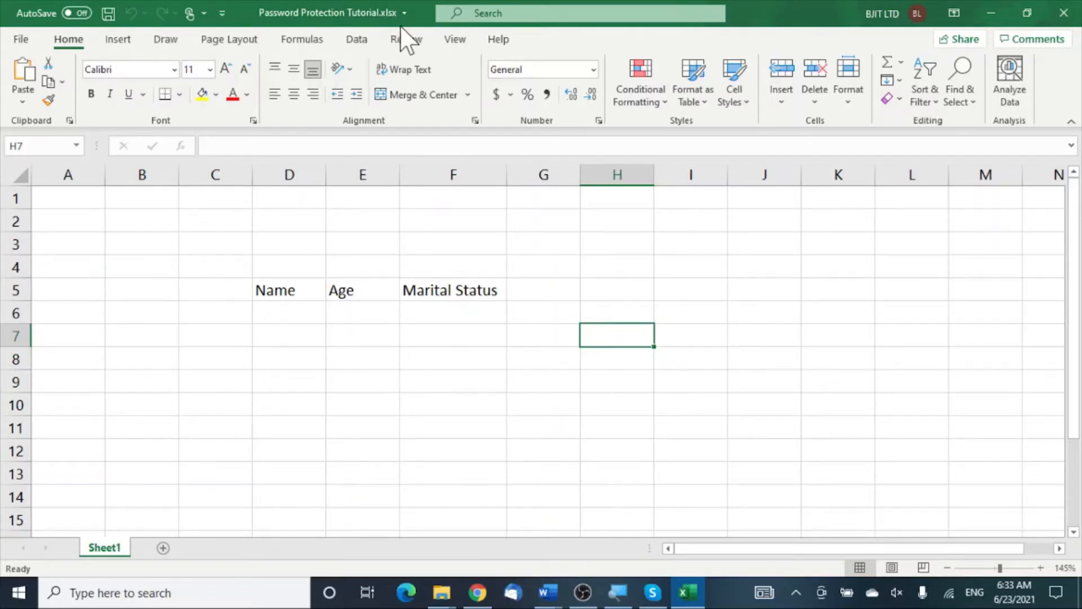
{"action": "left_click", "coordinate": [408, 41]}
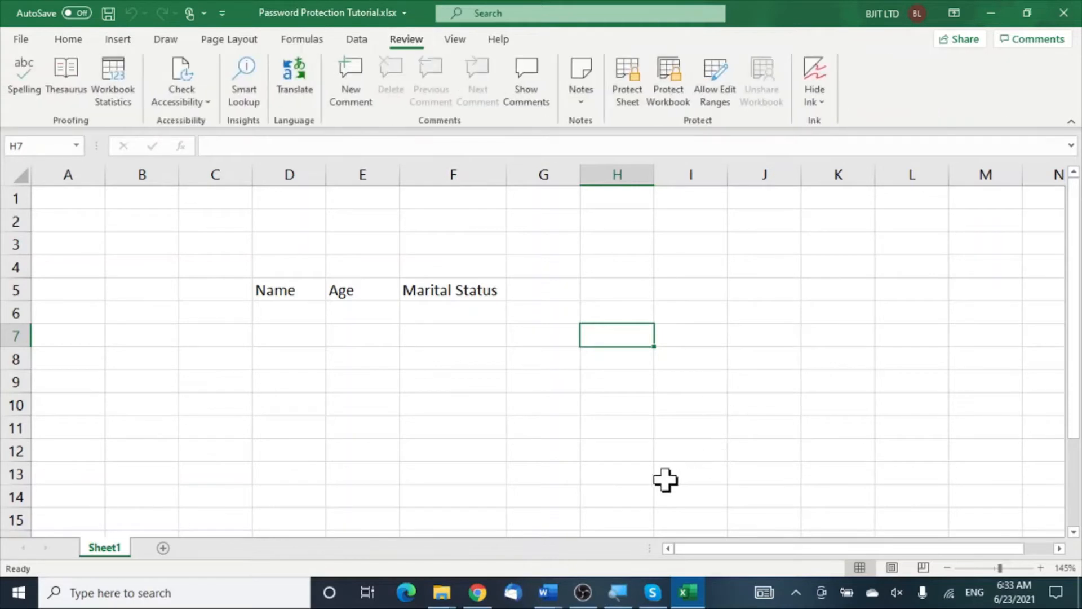
{"action": "left_click", "coordinate": [634, 99]}
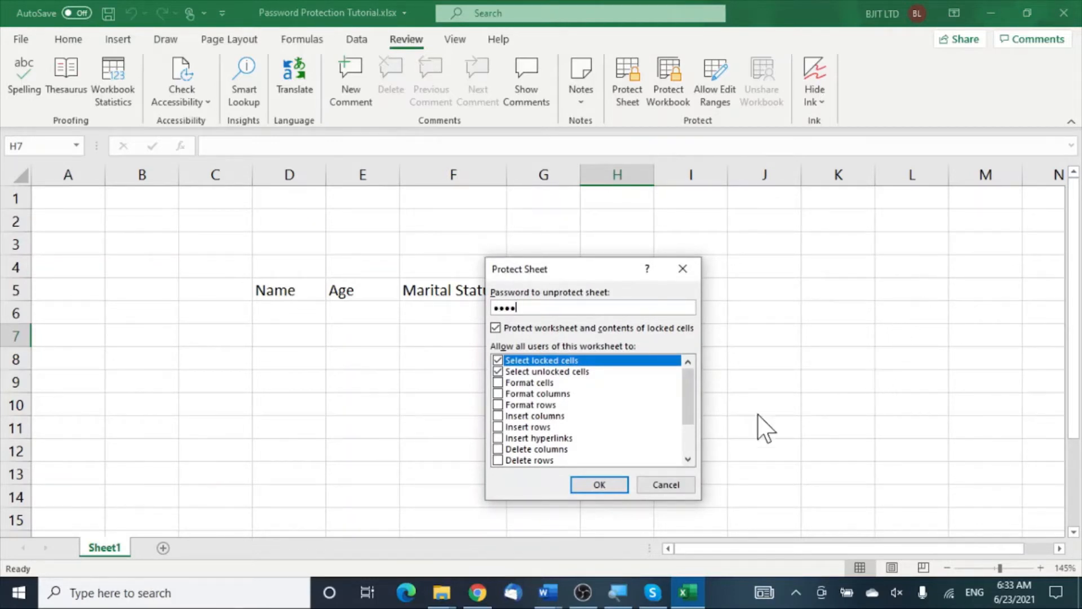
{"action": "left_click", "coordinate": [584, 485]}
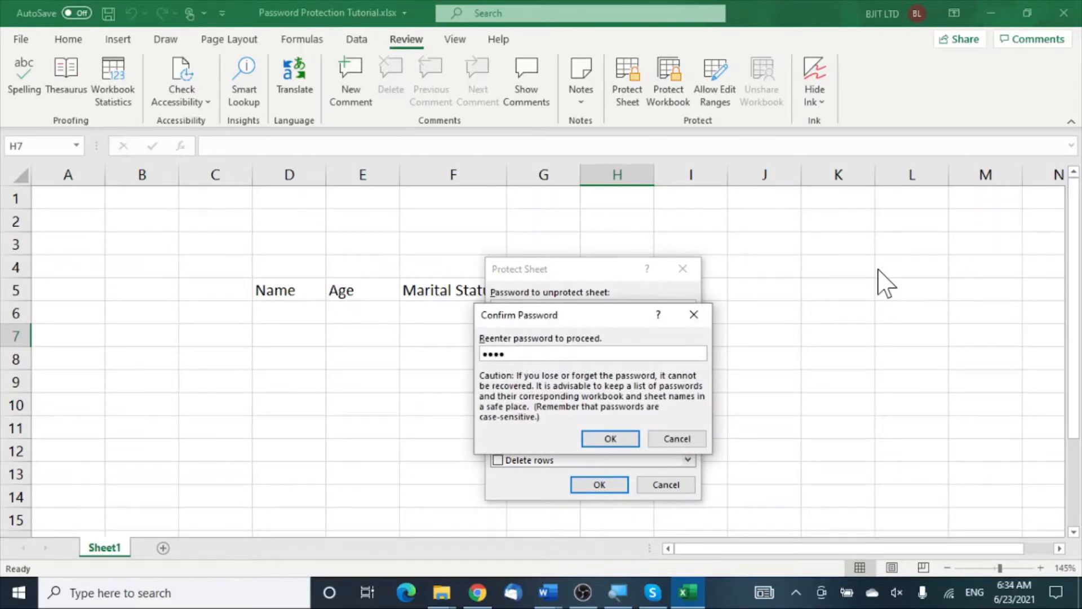
{"action": "left_click", "coordinate": [608, 440]}
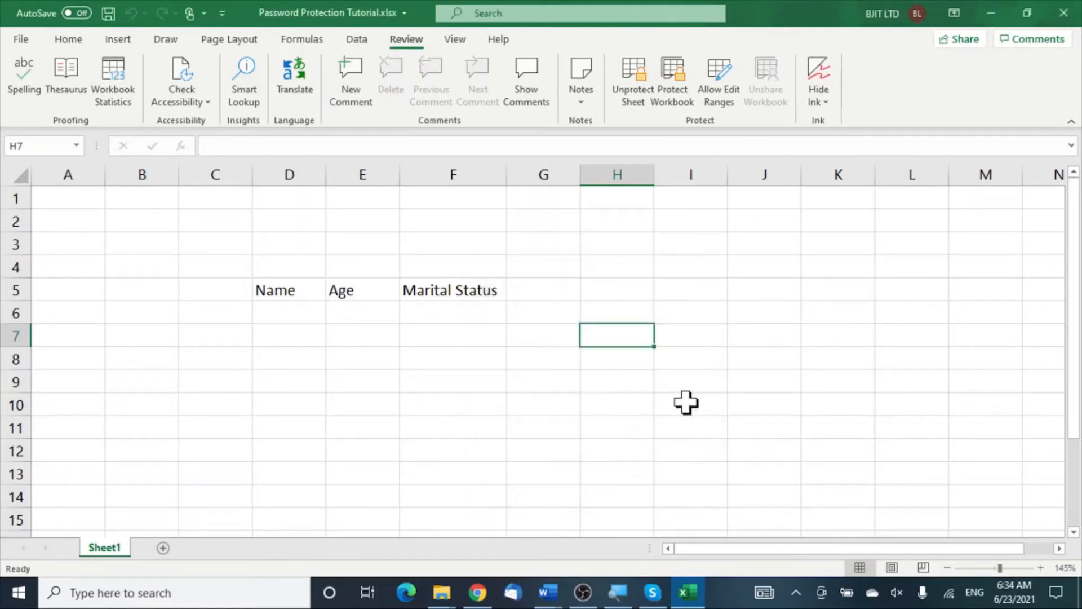
Step: Attempt to type in cell J4 and dismiss the protected-sheet warning
{"action": "left_click", "coordinate": [772, 356]}
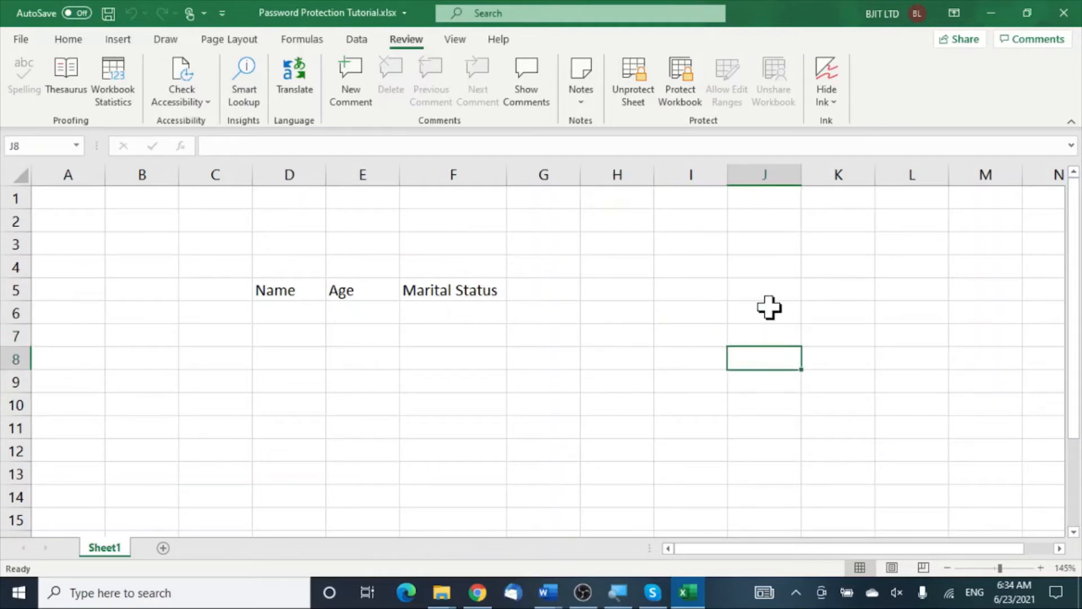
{"action": "left_click", "coordinate": [780, 262]}
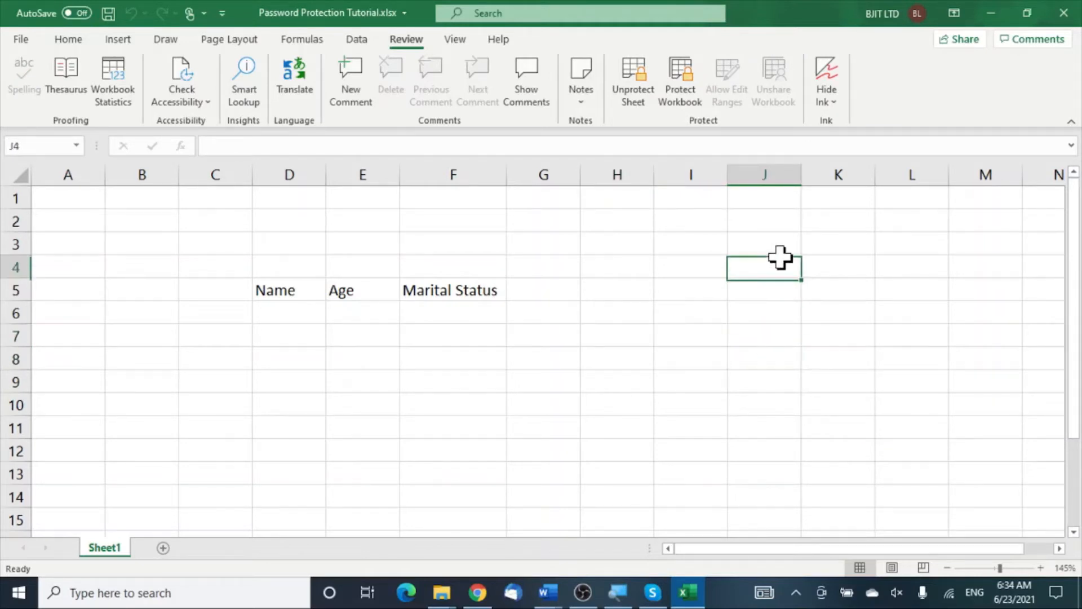
{"action": "key", "text": "a"}
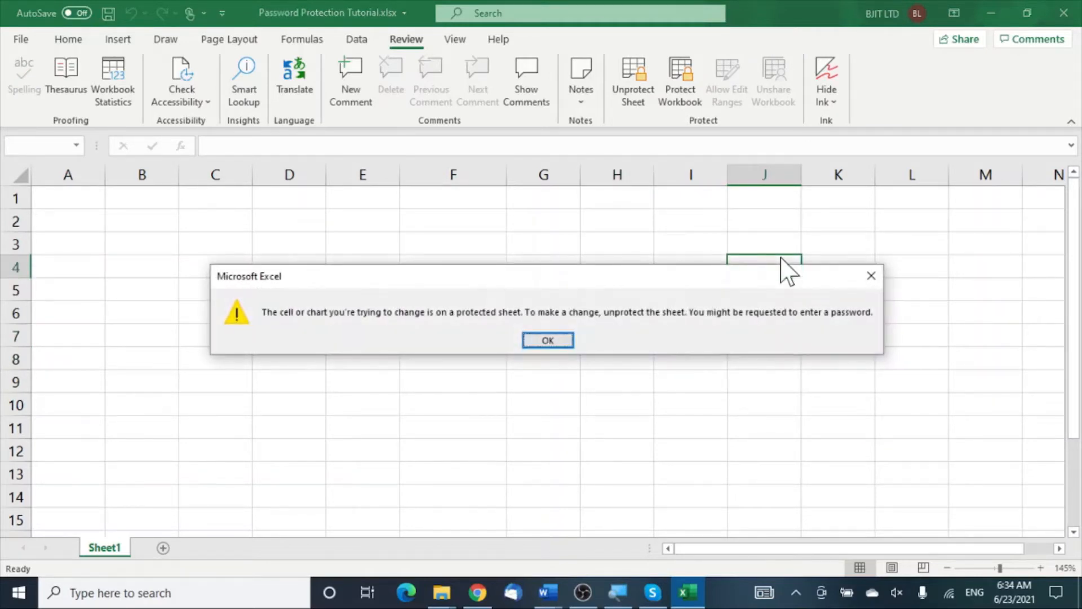
{"action": "left_click", "coordinate": [870, 282]}
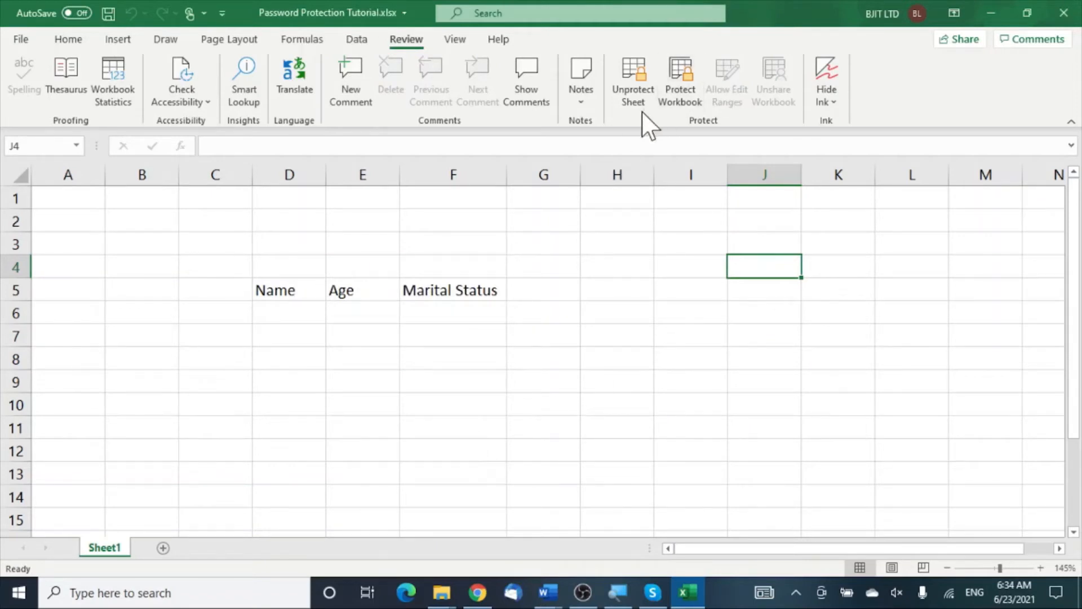
Step: Unprotect the sheet with its password and enter a sample name in J4
{"action": "left_click", "coordinate": [634, 85]}
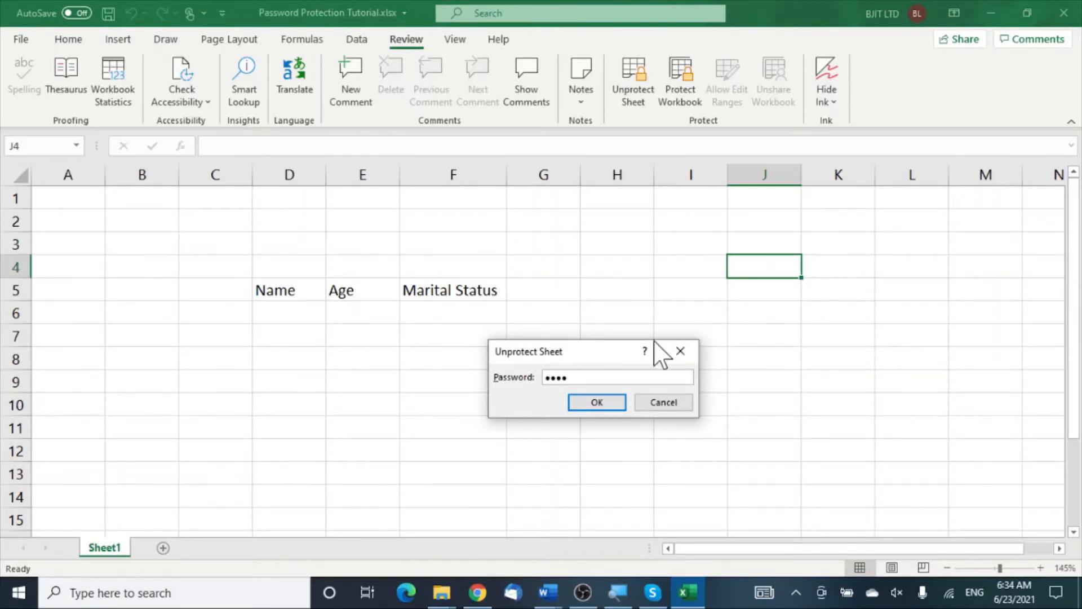
{"action": "left_click", "coordinate": [597, 403]}
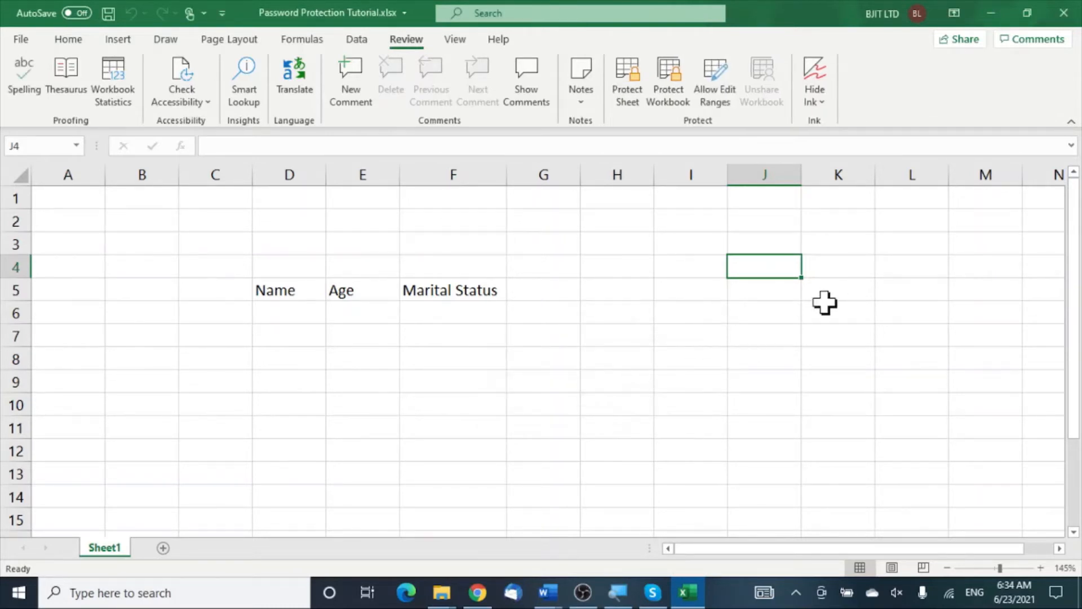
{"action": "type", "text": "T"}
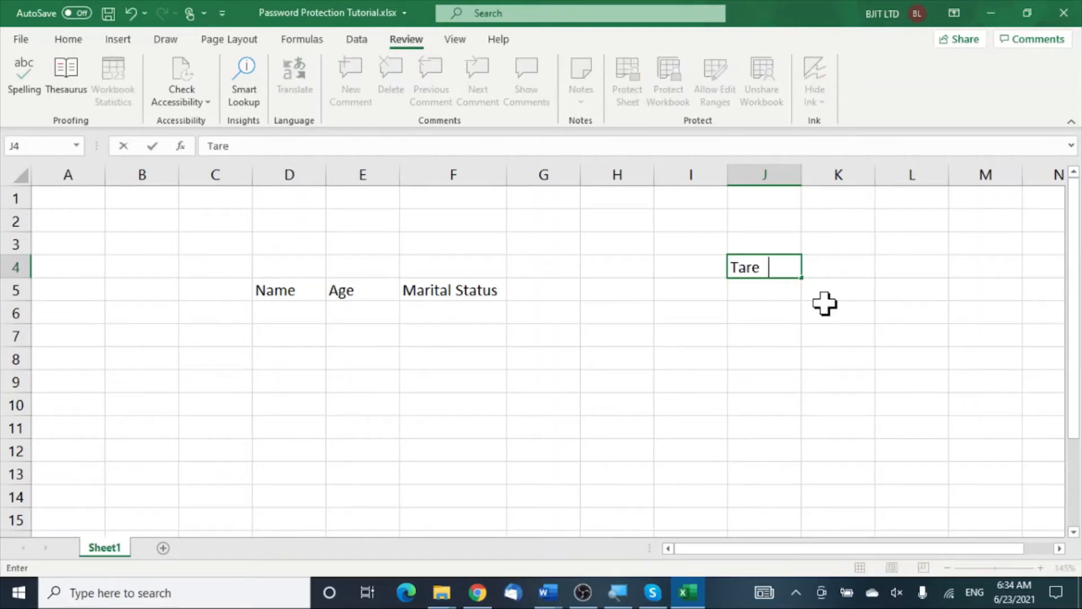
{"action": "type", "text": "areq"}
{"action": "left_click", "coordinate": [778, 350]}
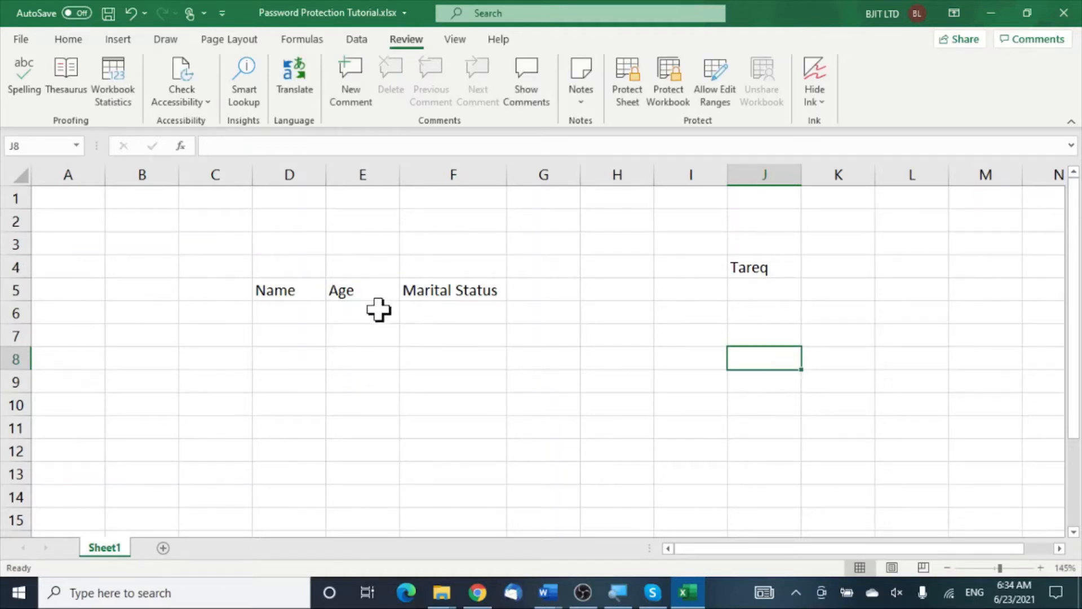
Step: Select the table range D5:F9 and apply a yellow fill colour from the Home tab
{"action": "left_click", "coordinate": [273, 291]}
{"action": "left_click_drag", "start_coordinate": [272, 291], "coordinate": [463, 368]}
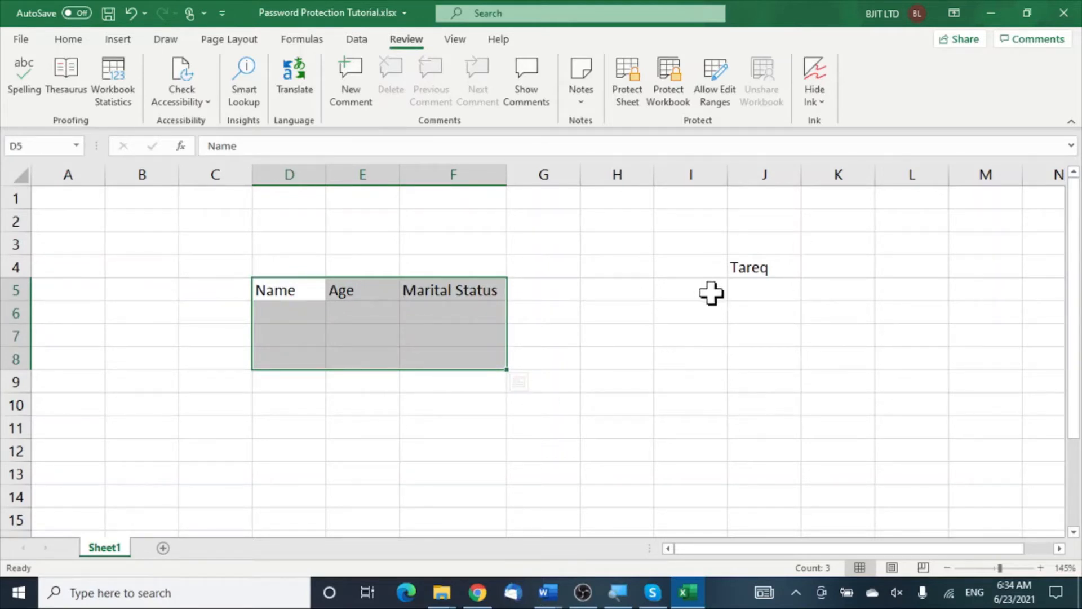
{"action": "left_click", "coordinate": [620, 392]}
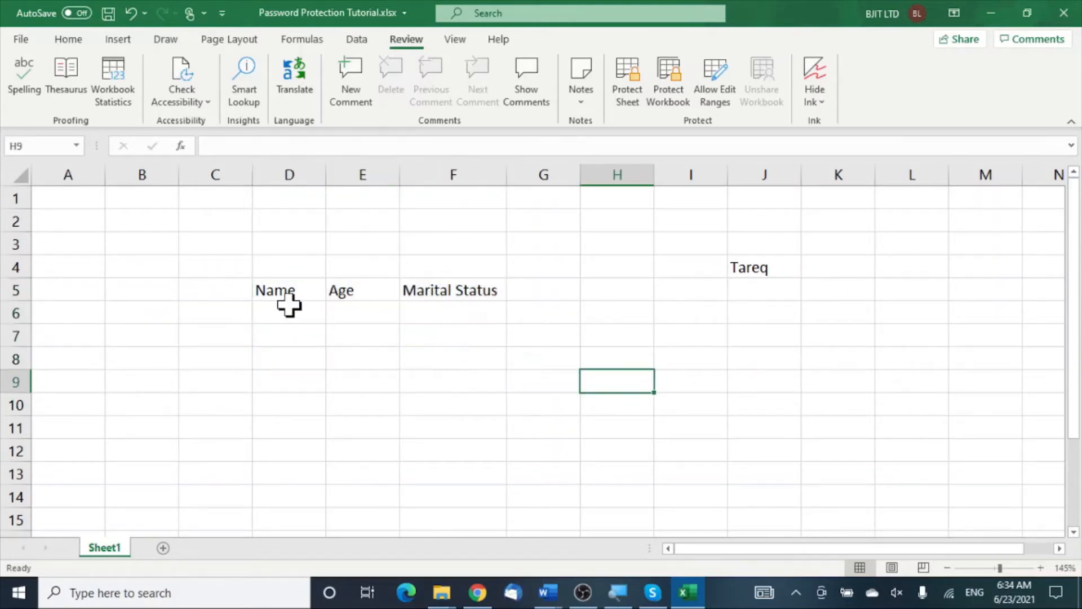
{"action": "left_click_drag", "start_coordinate": [285, 296], "coordinate": [426, 366]}
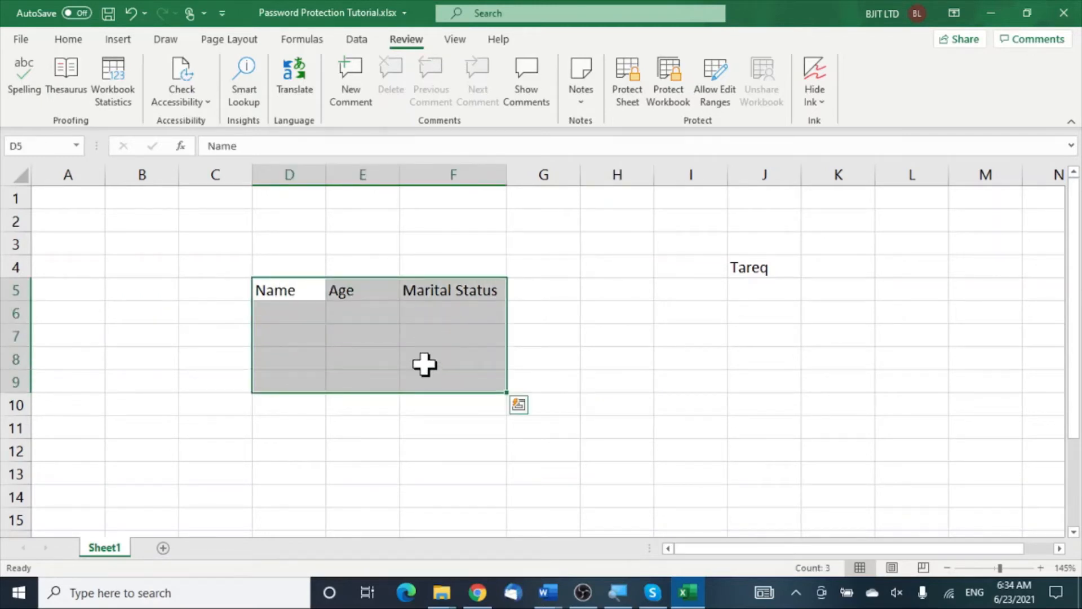
{"action": "left_click", "coordinate": [70, 39]}
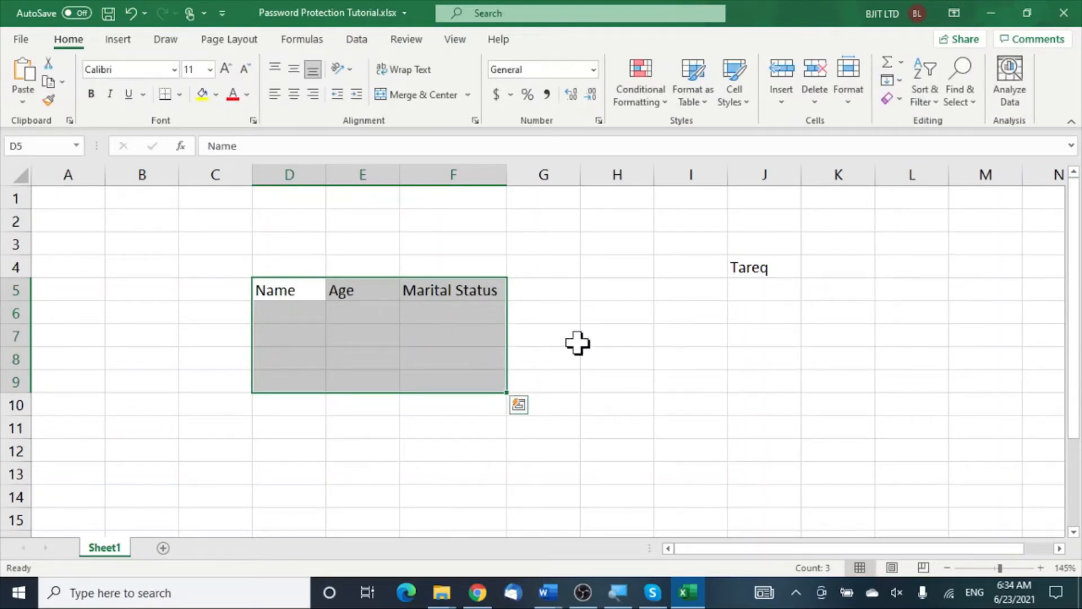
{"action": "left_click", "coordinate": [206, 95]}
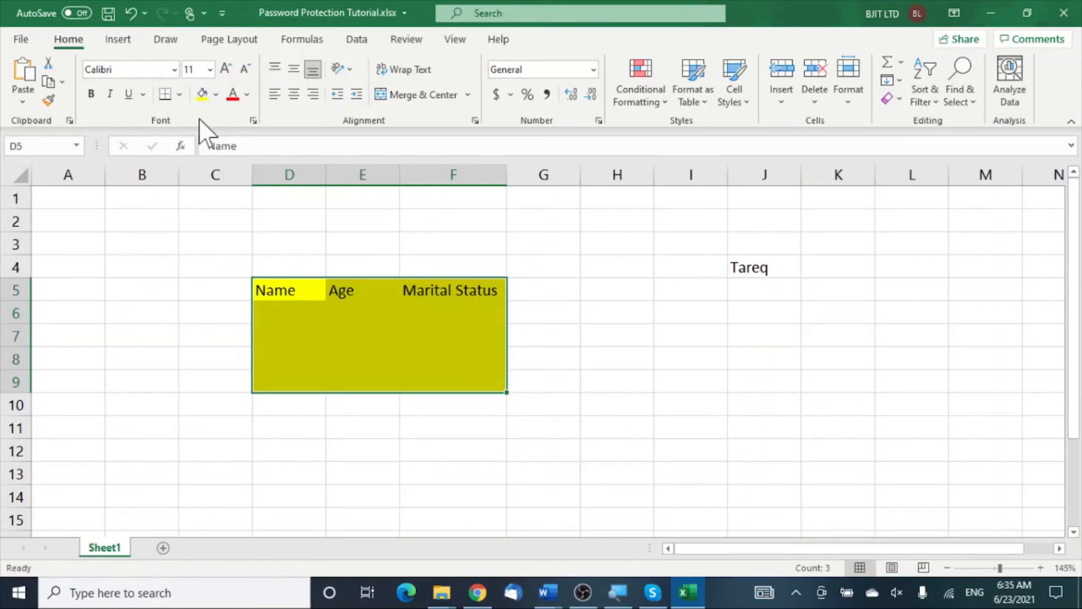
Step: Clear the Locked option for D5:F9 in Format Cells' Protection tab
{"action": "left_click", "coordinate": [254, 120]}
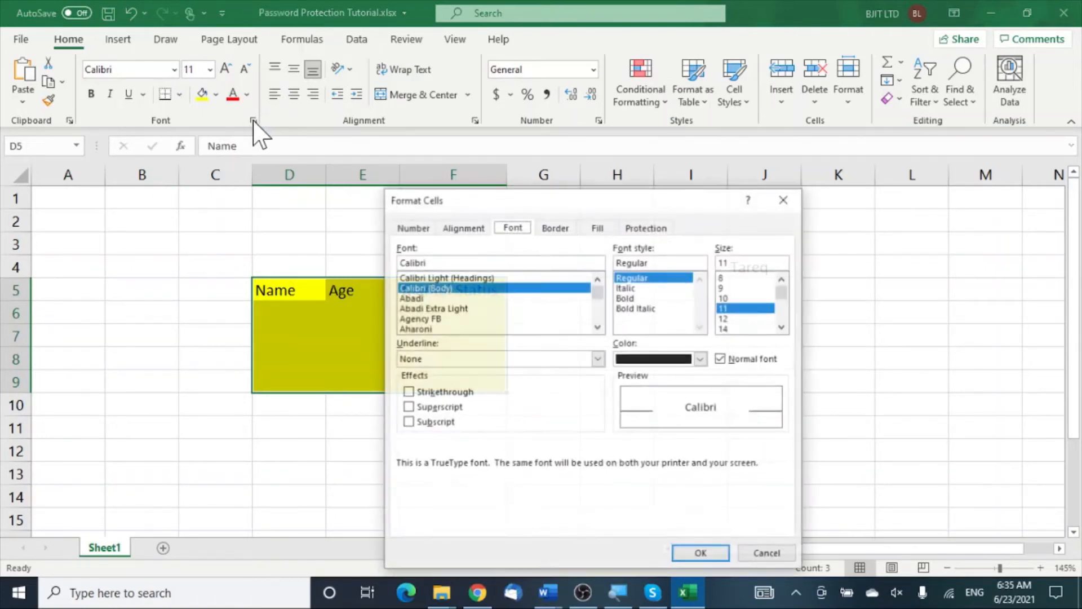
{"action": "left_click", "coordinate": [648, 228]}
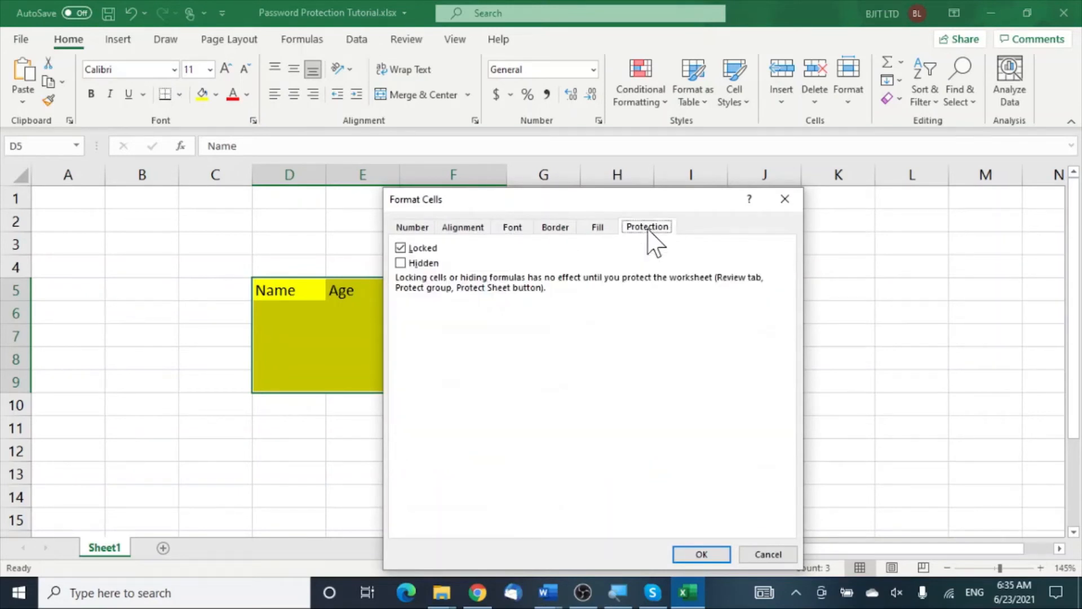
{"action": "left_click", "coordinate": [401, 248]}
{"action": "left_click", "coordinate": [704, 555]}
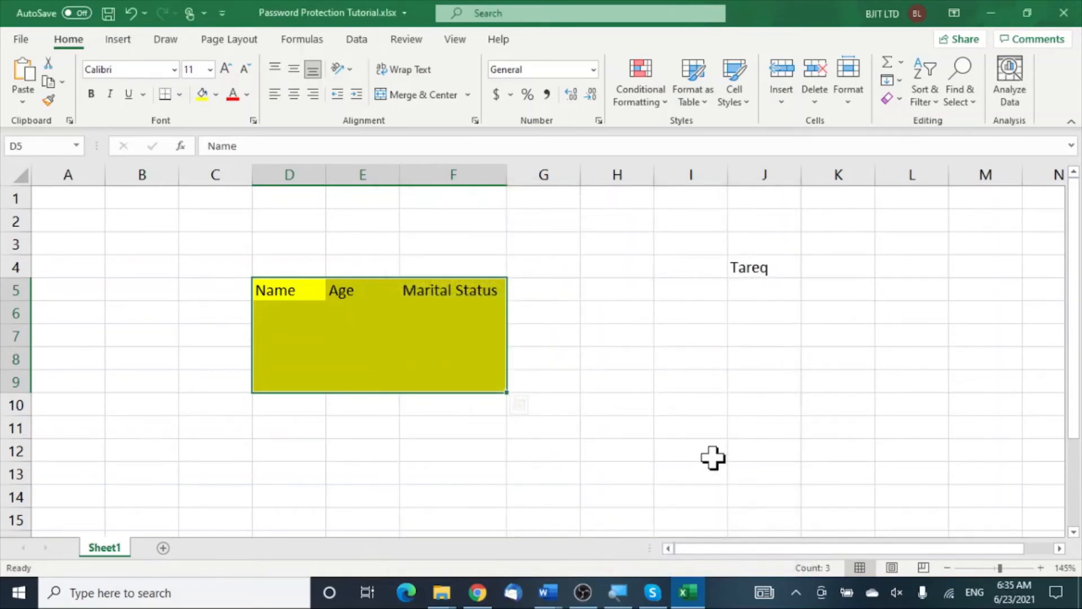
Step: Protect the sheet again from the Review tab, entering and confirming the password
{"action": "left_click", "coordinate": [418, 41]}
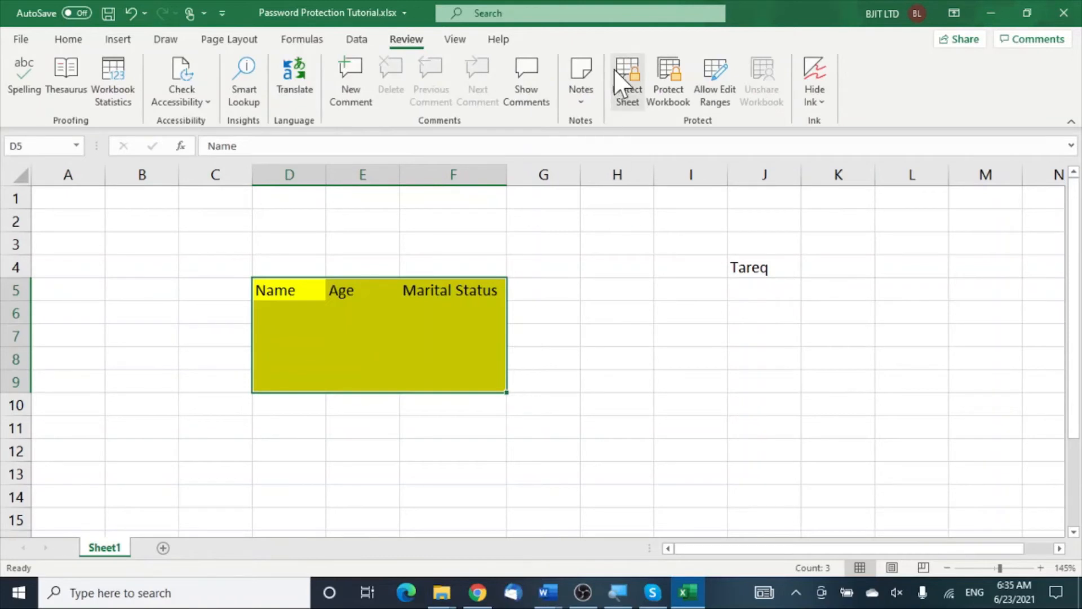
{"action": "left_click", "coordinate": [631, 88]}
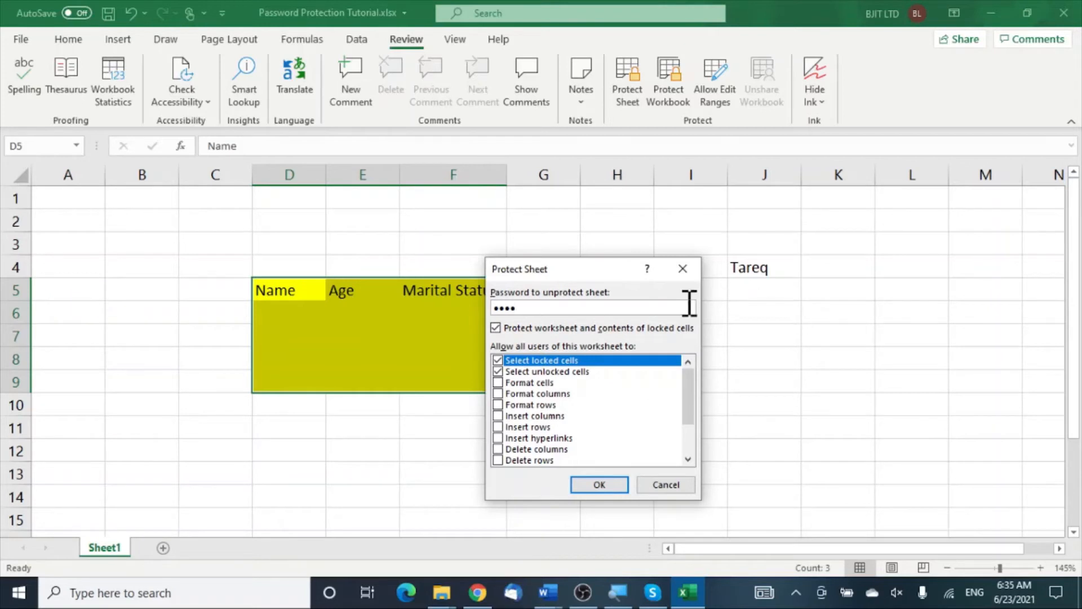
{"action": "left_click", "coordinate": [599, 485]}
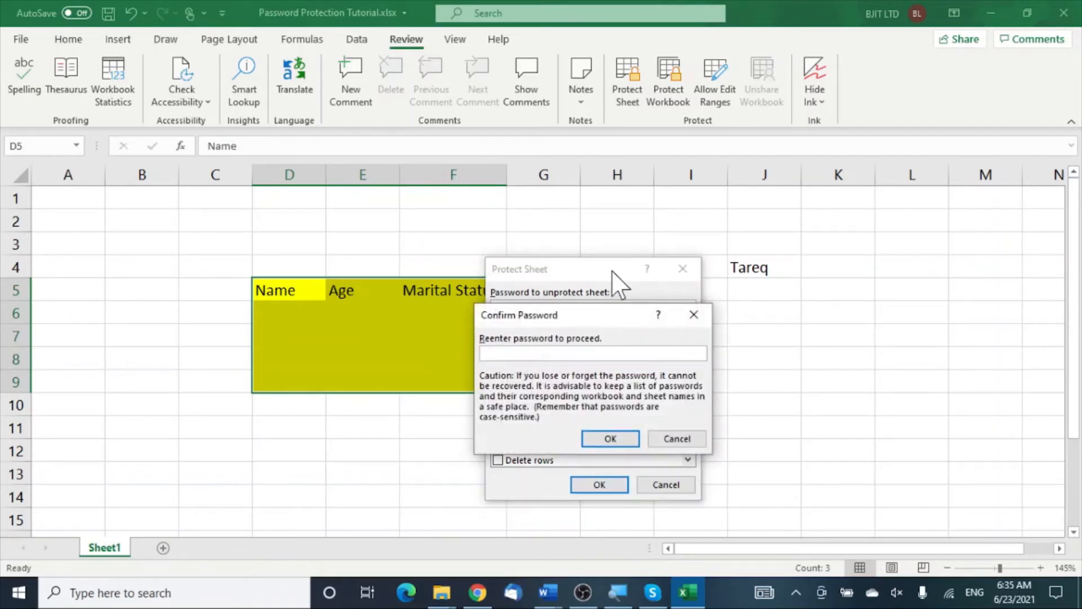
{"action": "type", "text": "1234"}
{"action": "left_click", "coordinate": [610, 439]}
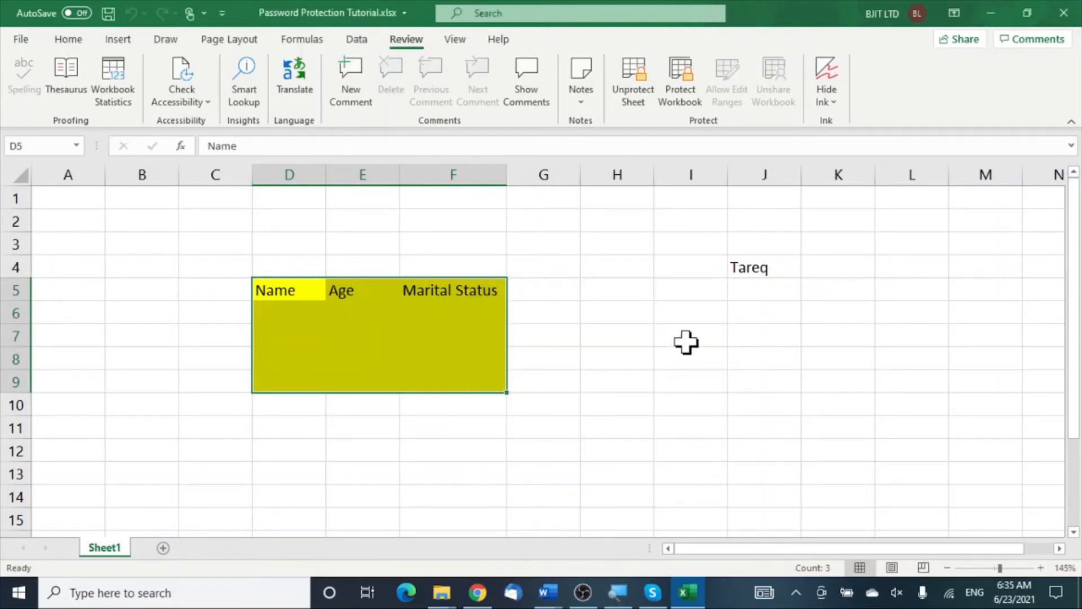
Step: Confirm locked cell I7 rejects editing, dismissing the protected-sheet warning
{"action": "left_click", "coordinate": [686, 342]}
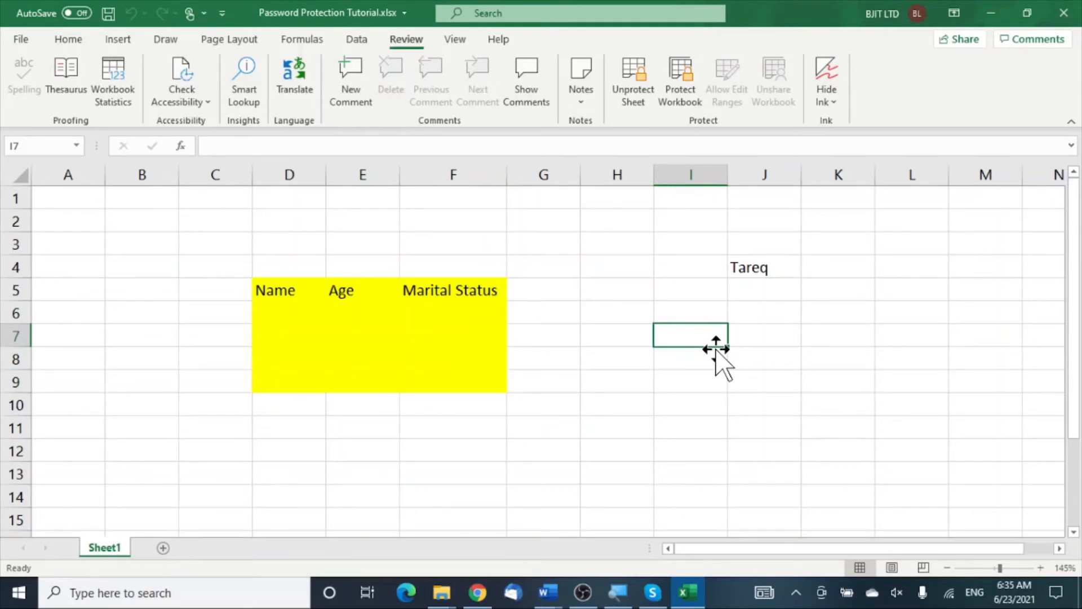
{"action": "key", "text": "t"}
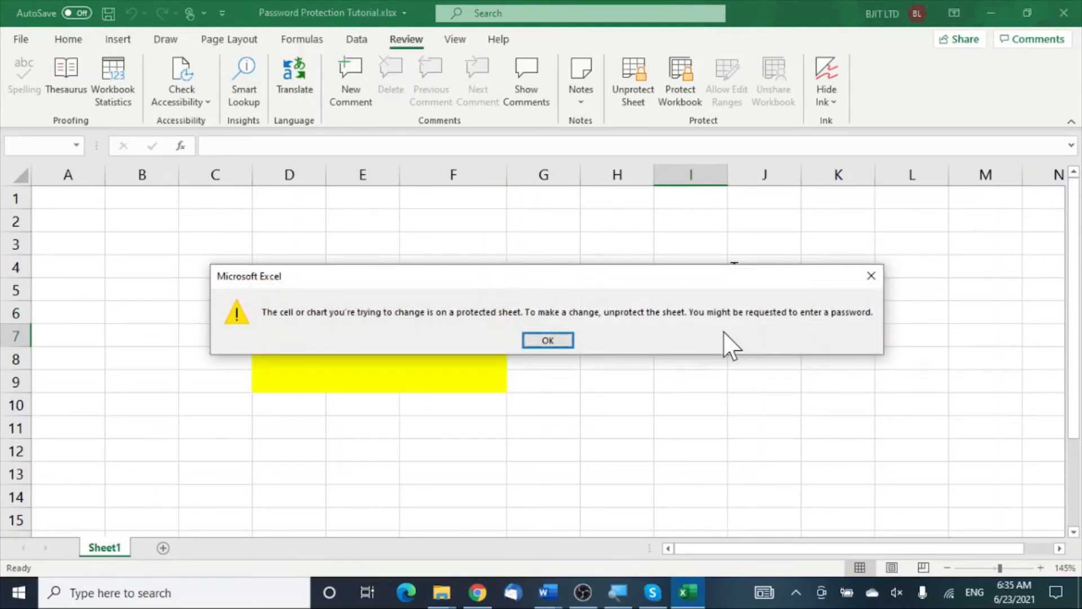
{"action": "left_click", "coordinate": [871, 277]}
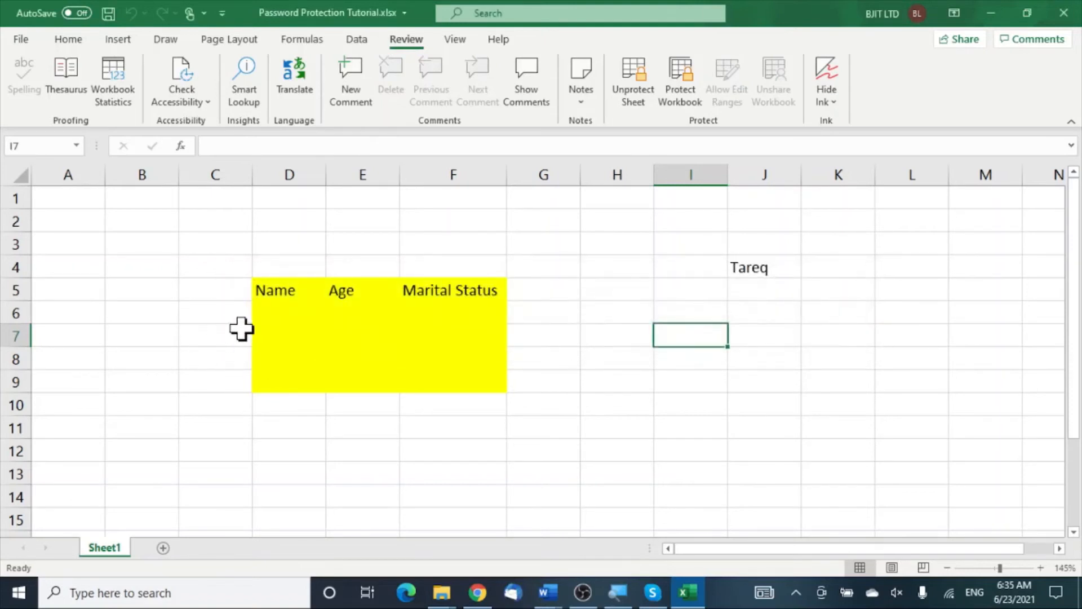
Step: Enter a sample name in D6, 25 in E6 and Married in F9
{"action": "left_click", "coordinate": [319, 307]}
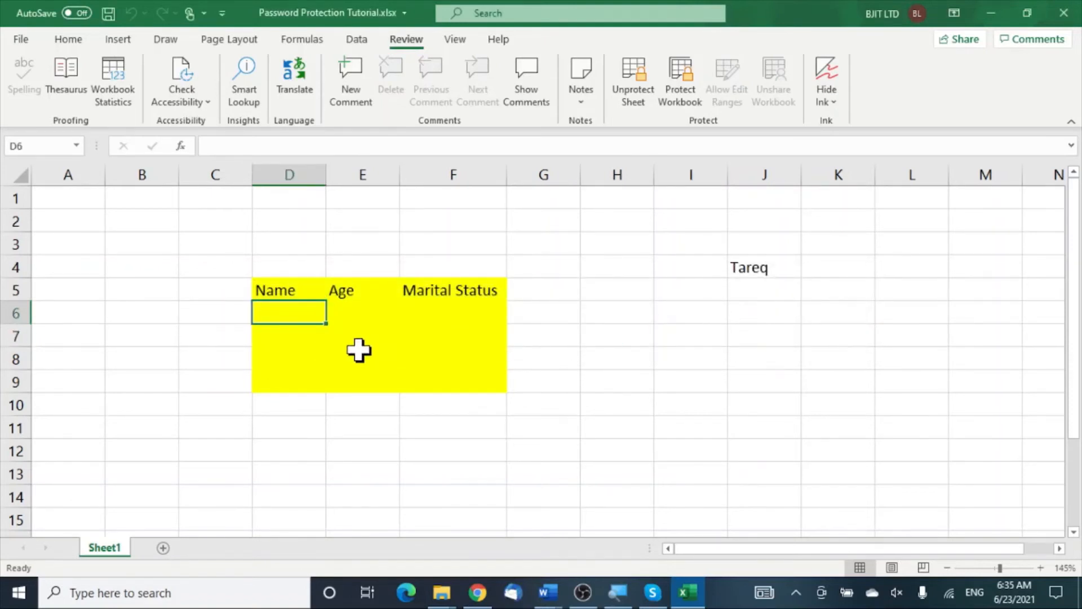
{"action": "type", "text": "Hasan"}
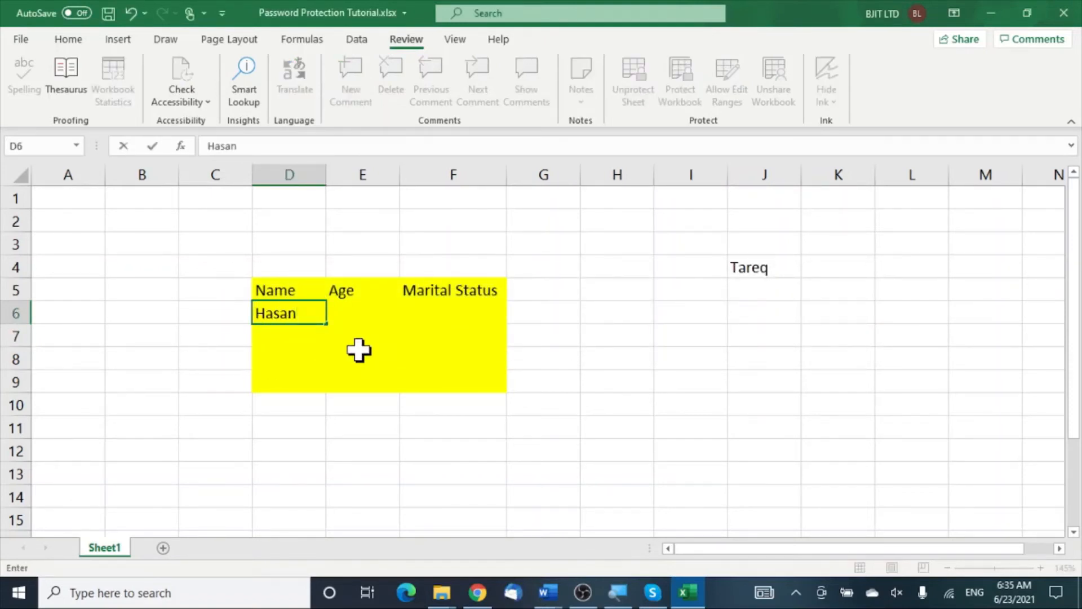
{"action": "left_click", "coordinate": [362, 314]}
{"action": "type", "text": "25"}
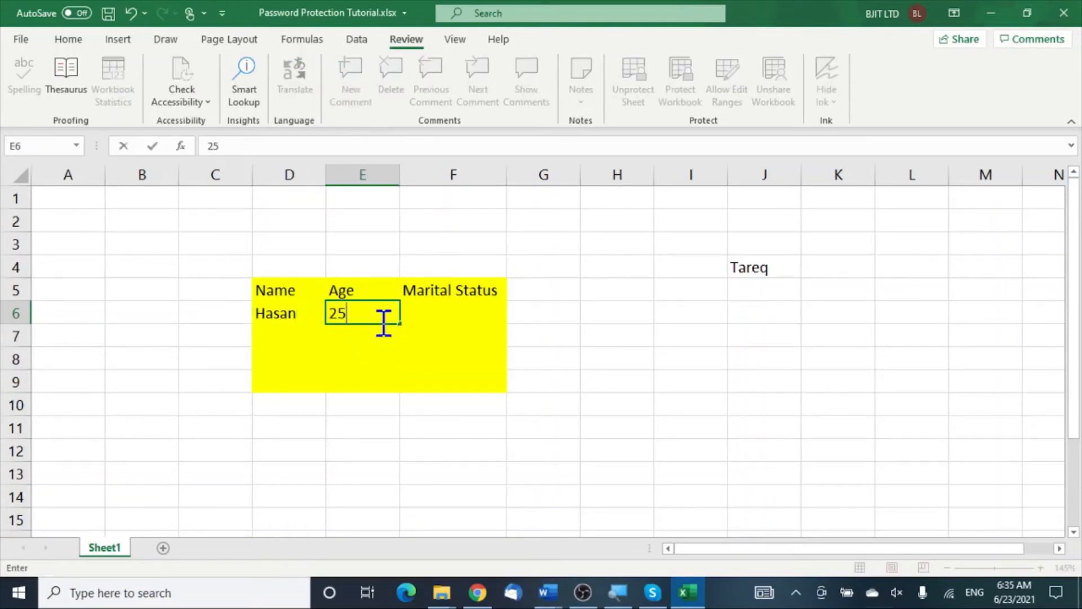
{"action": "left_click", "coordinate": [387, 377]}
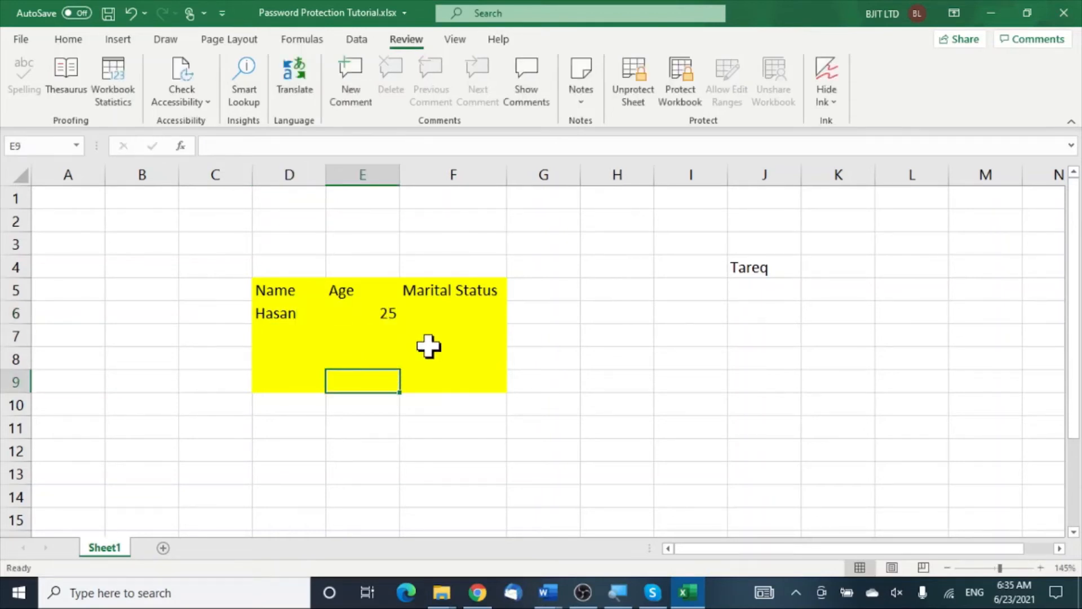
{"action": "left_click", "coordinate": [435, 379]}
{"action": "type", "text": "M"}
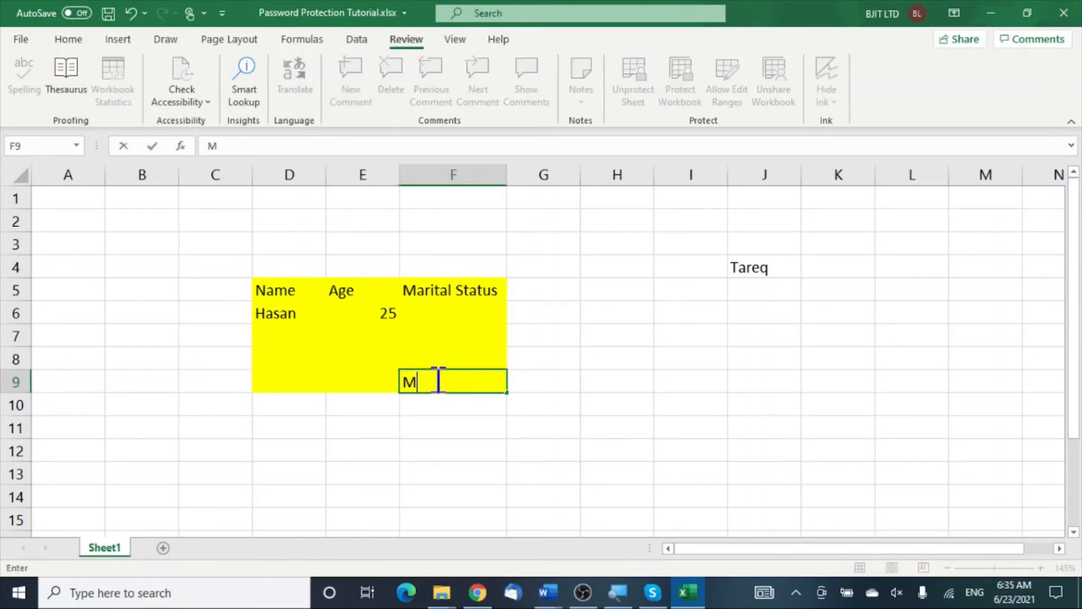
{"action": "type", "text": "arried"}
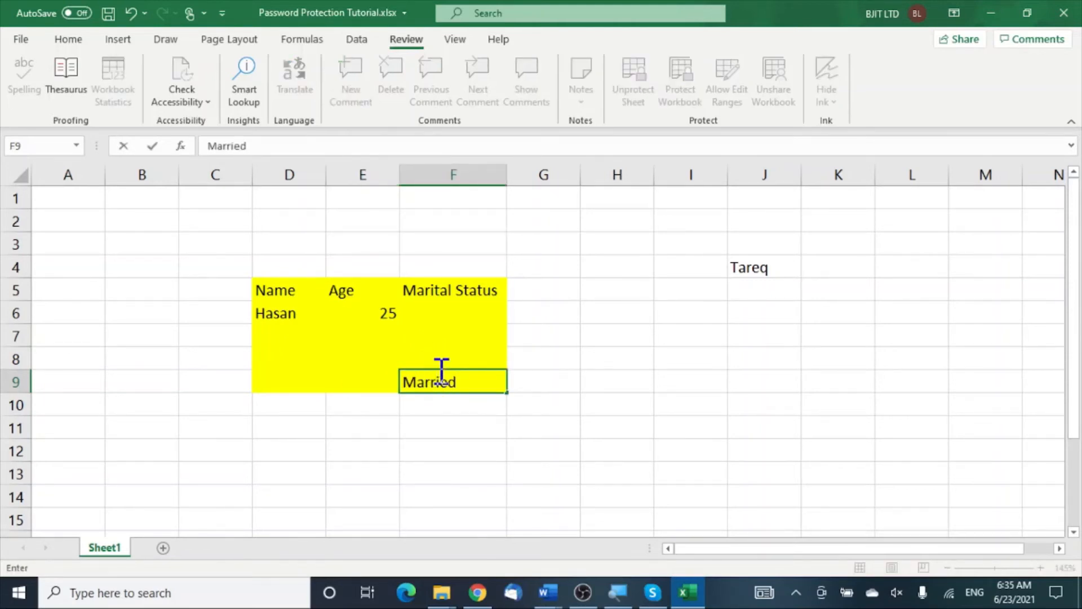
{"action": "left_click", "coordinate": [449, 352]}
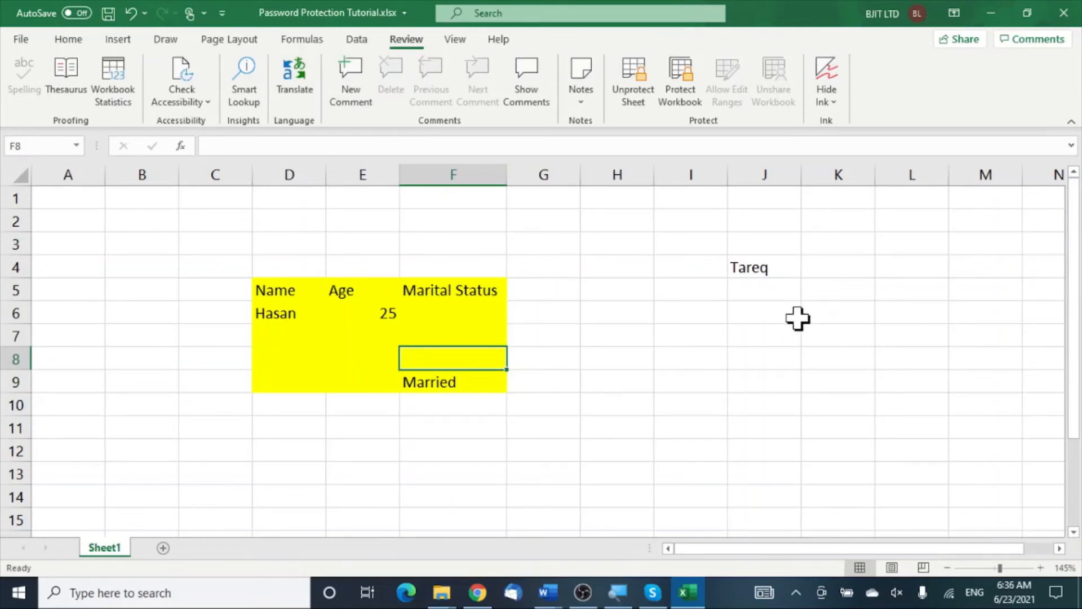
Step: Unprotect Sheet1 by entering the sheet password
{"action": "left_click", "coordinate": [644, 85]}
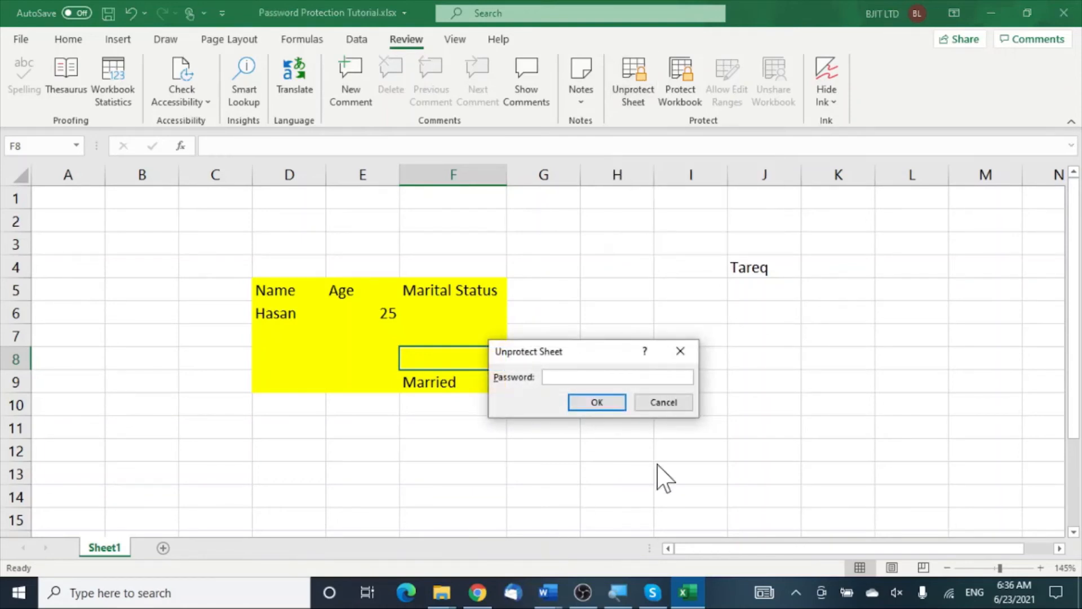
{"action": "type", "text": "1234"}
{"action": "left_click", "coordinate": [596, 402]}
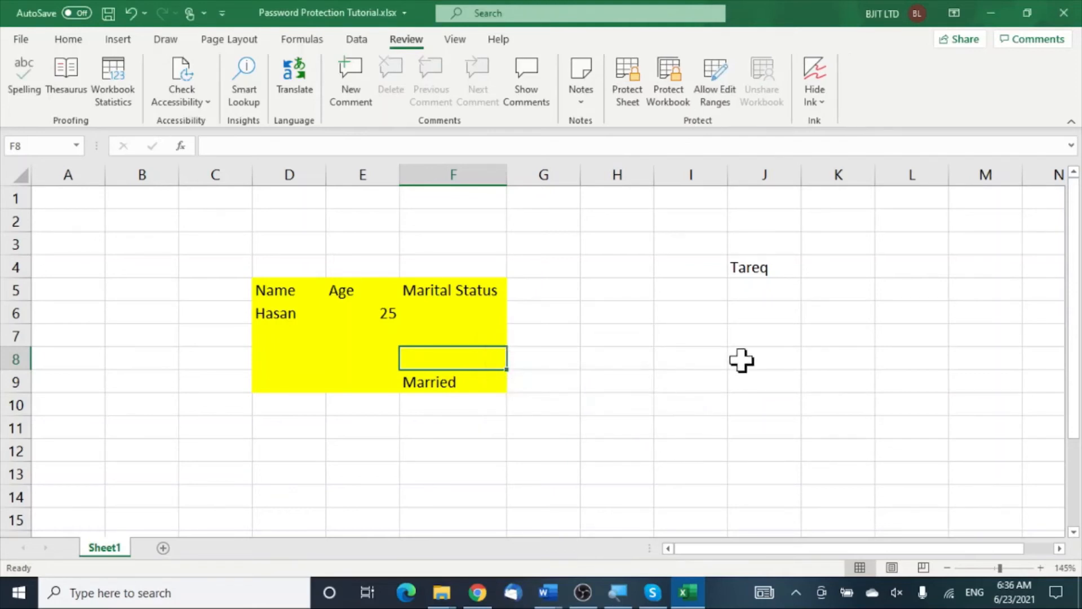
Step: Enter 100 in cell J7, outside the yellow table
{"action": "left_click", "coordinate": [792, 337]}
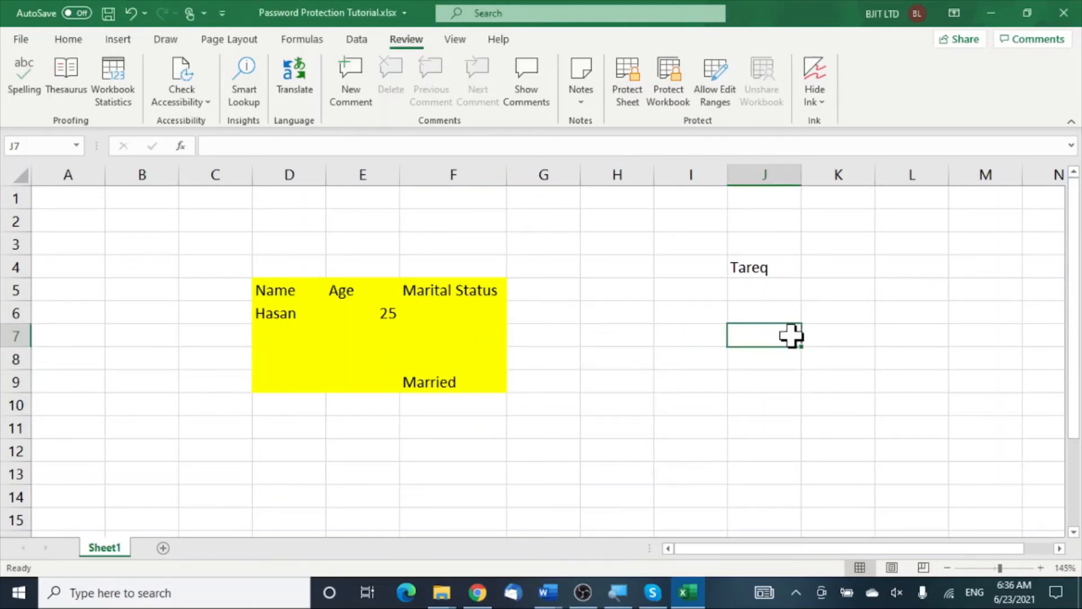
{"action": "type", "text": "100"}
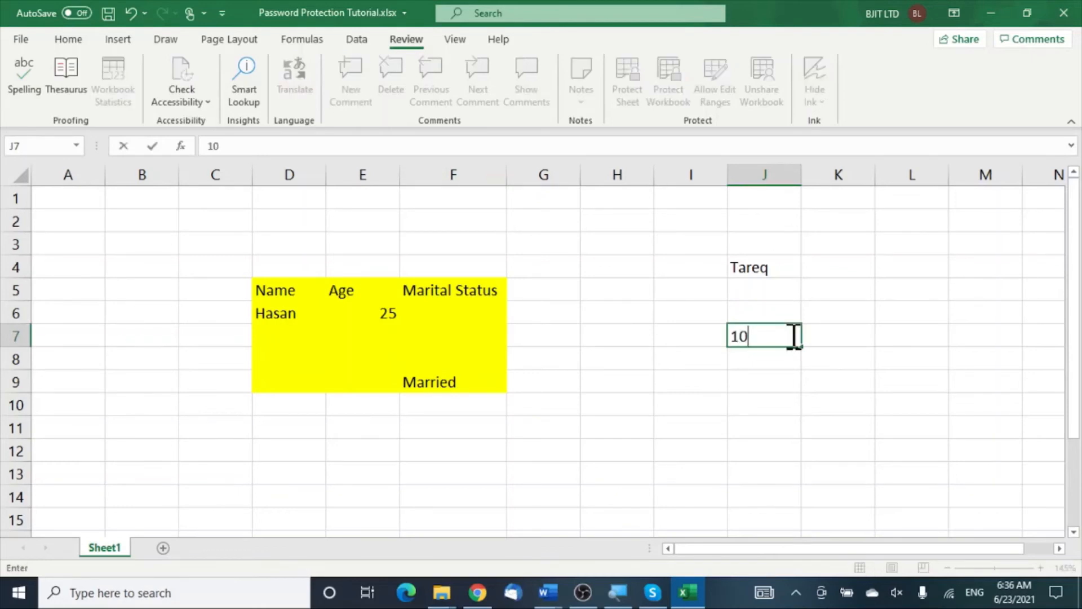
{"action": "left_click", "coordinate": [556, 442]}
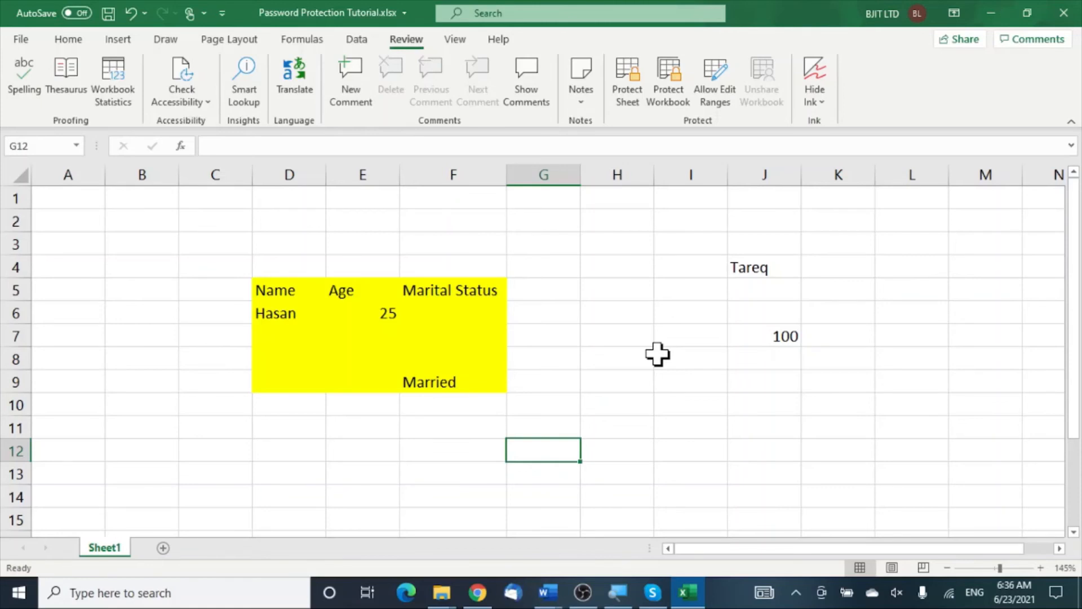
Step: Close the workbook, saving the changes when prompted
{"action": "left_click", "coordinate": [12, 39]}
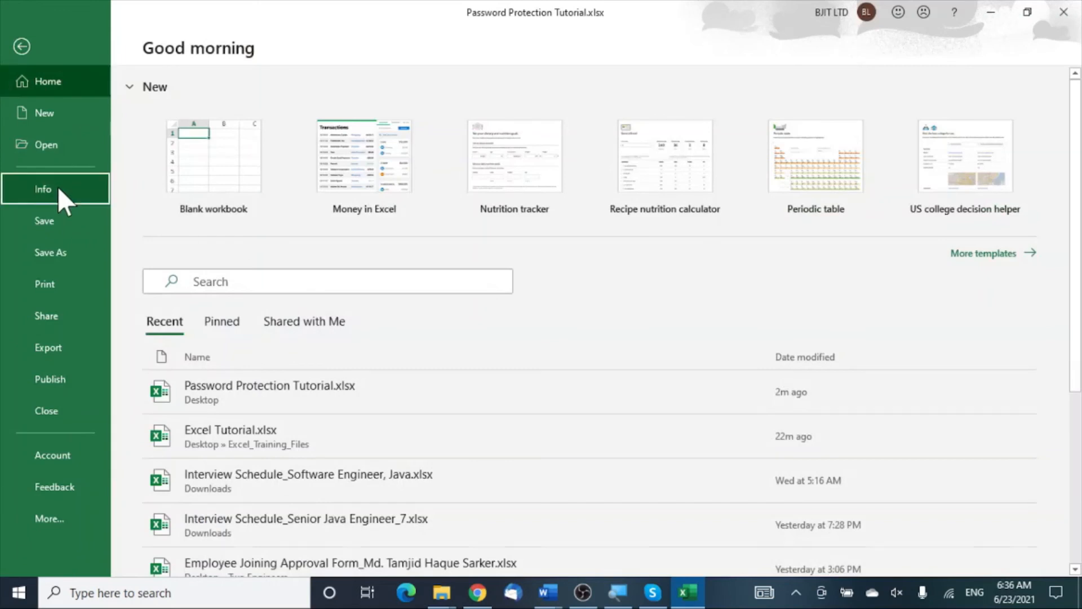
{"action": "left_click", "coordinate": [58, 187]}
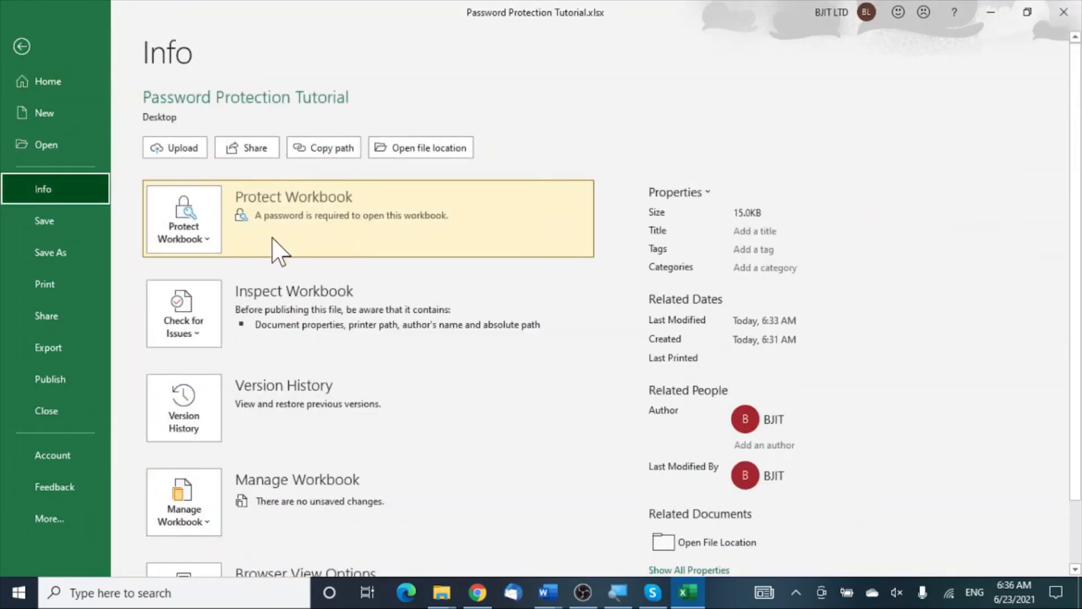
{"action": "left_click", "coordinate": [1063, 14]}
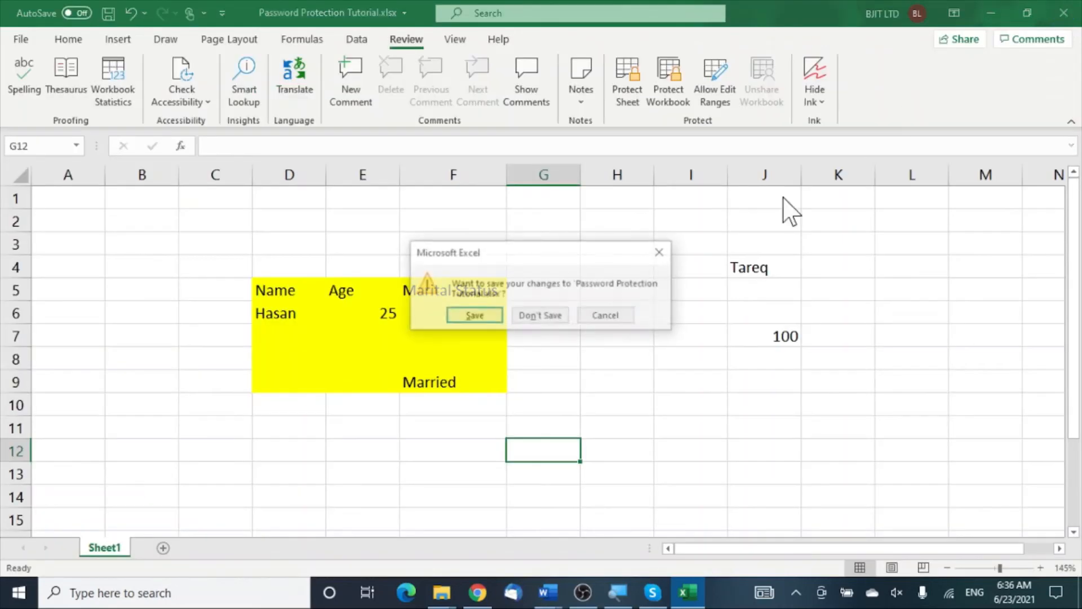
{"action": "left_click", "coordinate": [473, 316]}
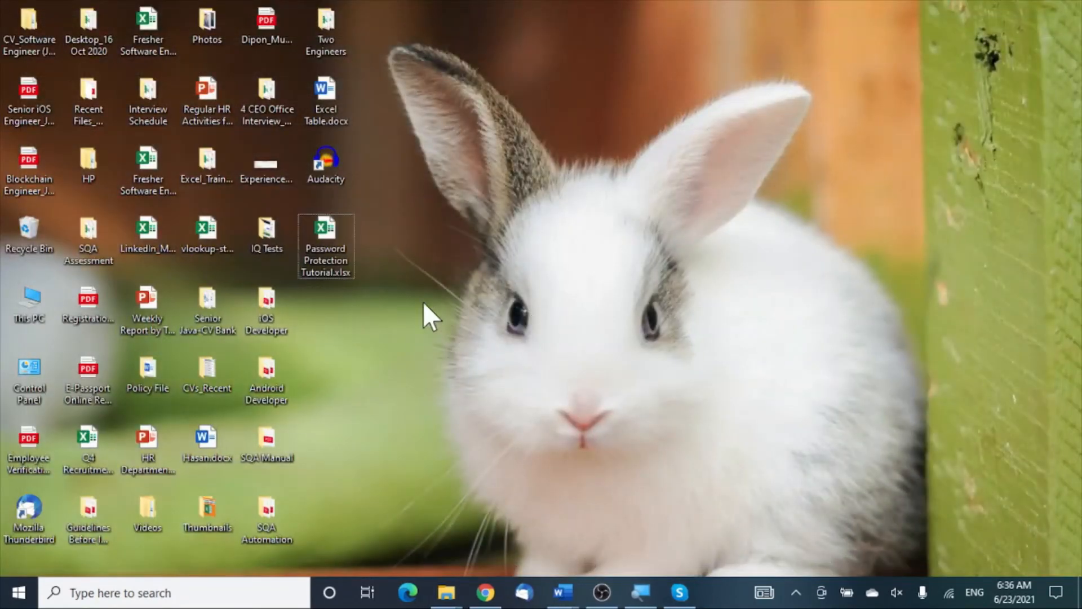
Step: Reopen Password Protection Tutorial.xlsx from the desktop, supplying its open password
{"action": "double_click", "coordinate": [327, 256]}
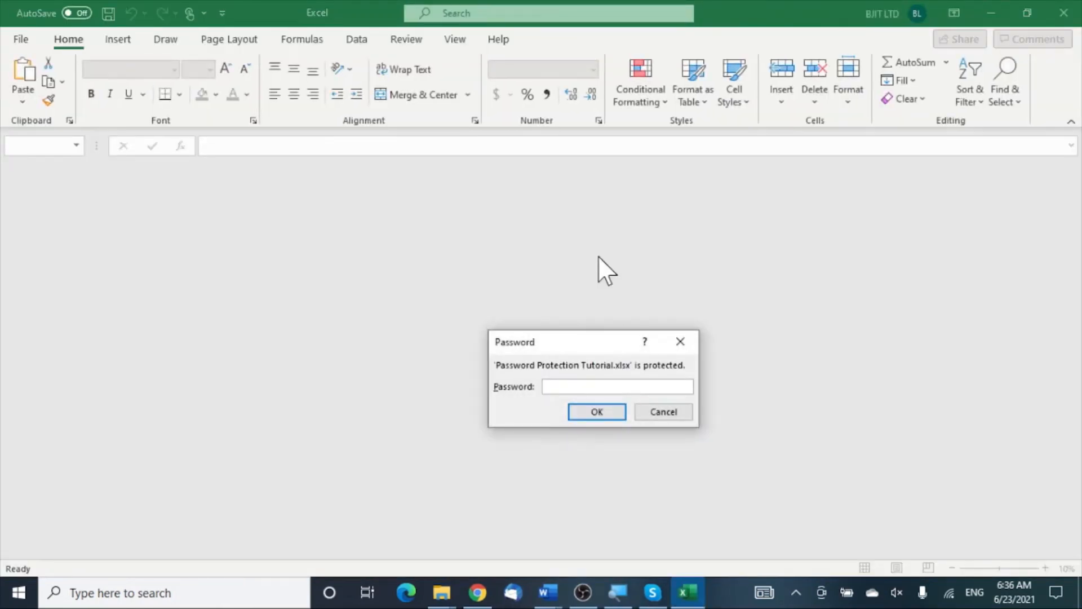
{"action": "type", "text": "1234"}
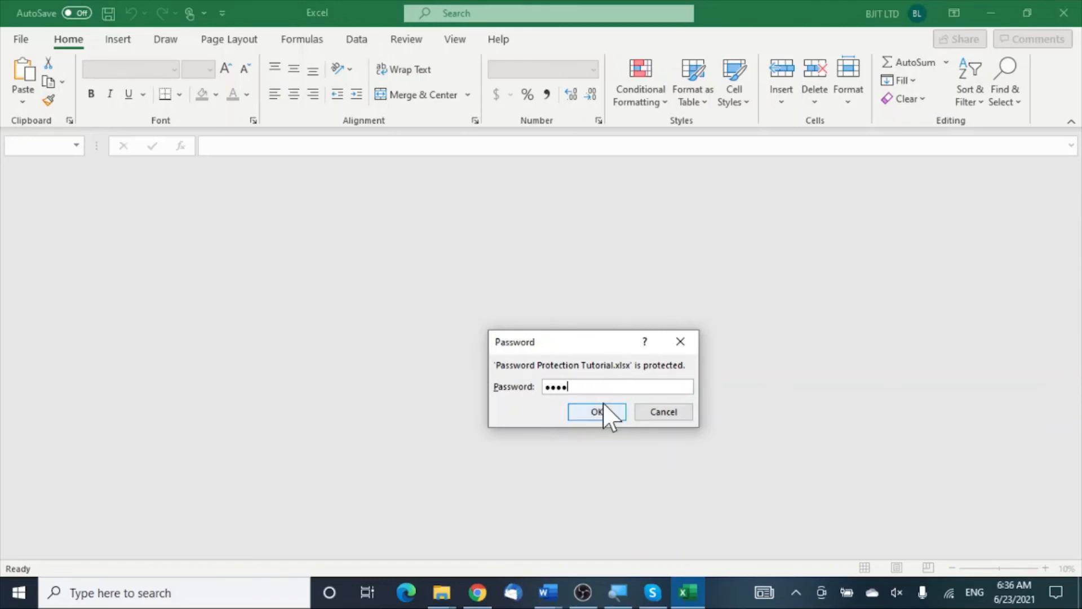
{"action": "left_click", "coordinate": [603, 403]}
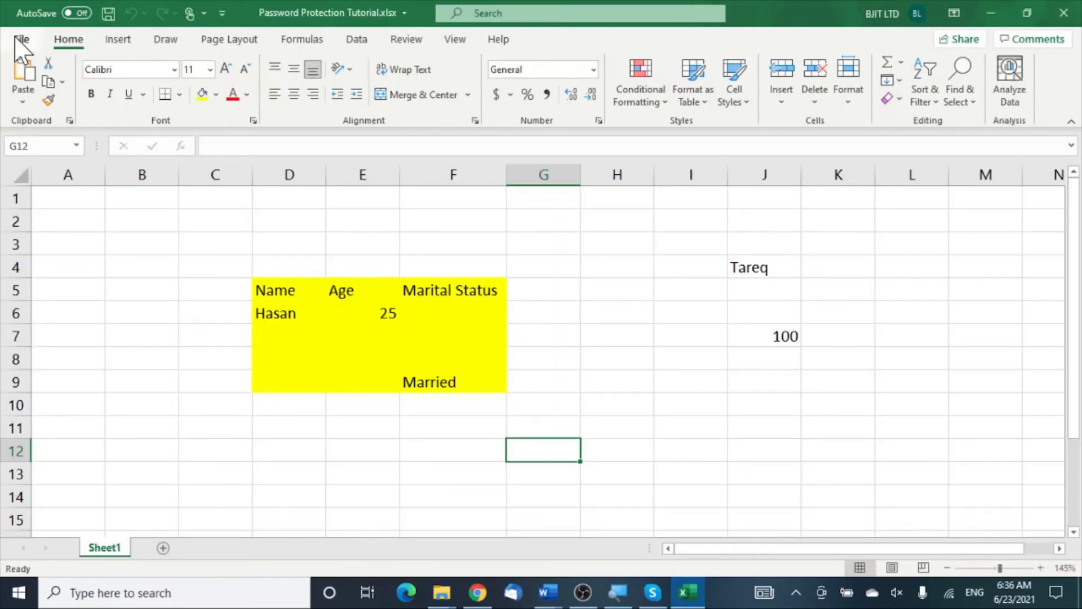
Step: Clear the Encrypt with Password field to remove the workbook's open password
{"action": "left_click", "coordinate": [20, 39]}
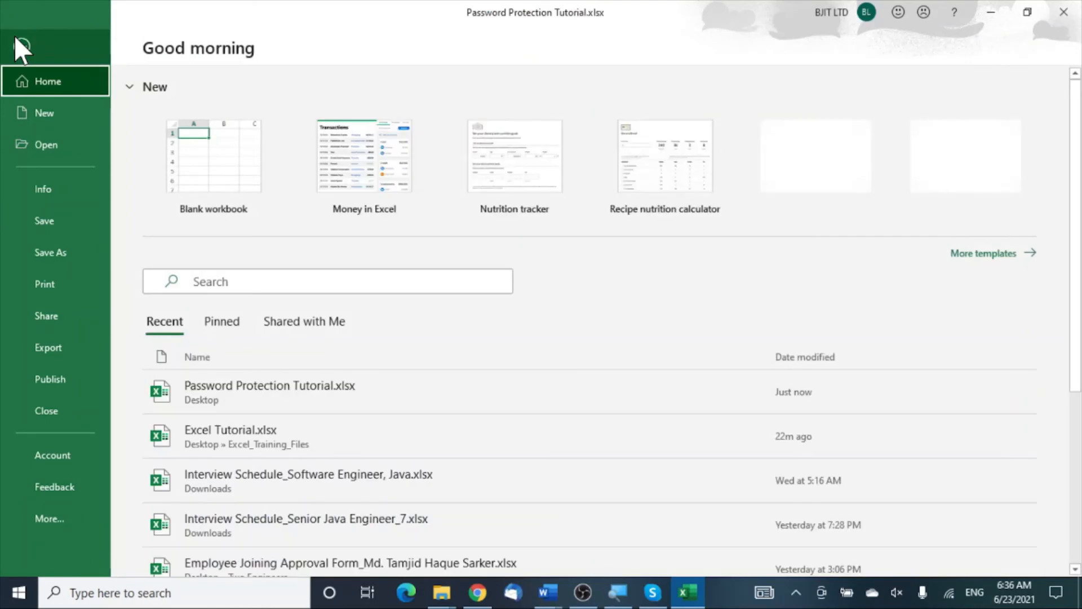
{"action": "left_click", "coordinate": [52, 193]}
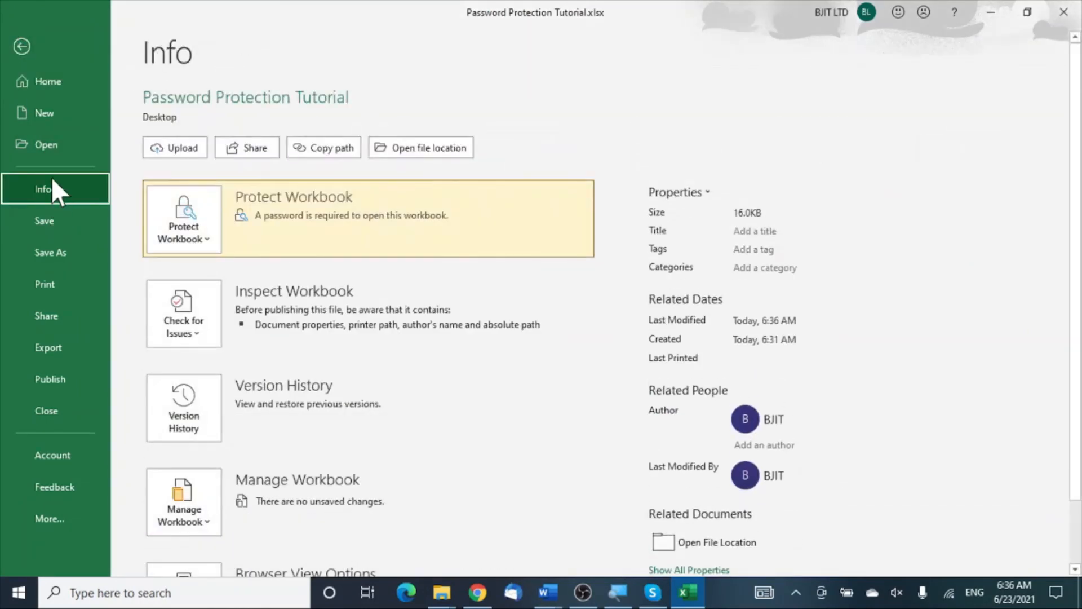
{"action": "left_click", "coordinate": [204, 247]}
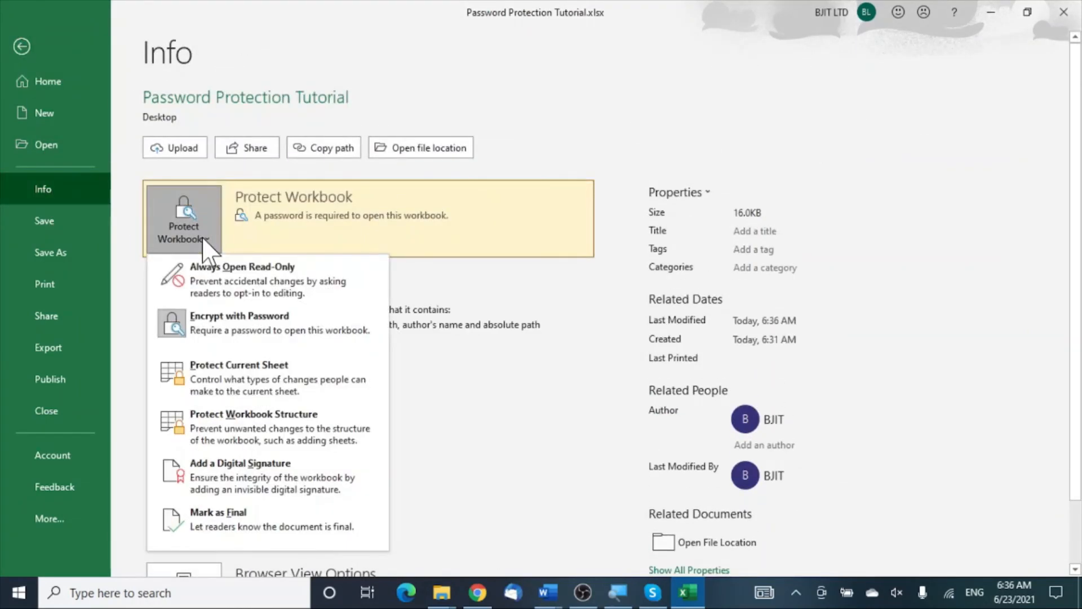
{"action": "left_click", "coordinate": [221, 333]}
{"action": "type", "text": "1234"}
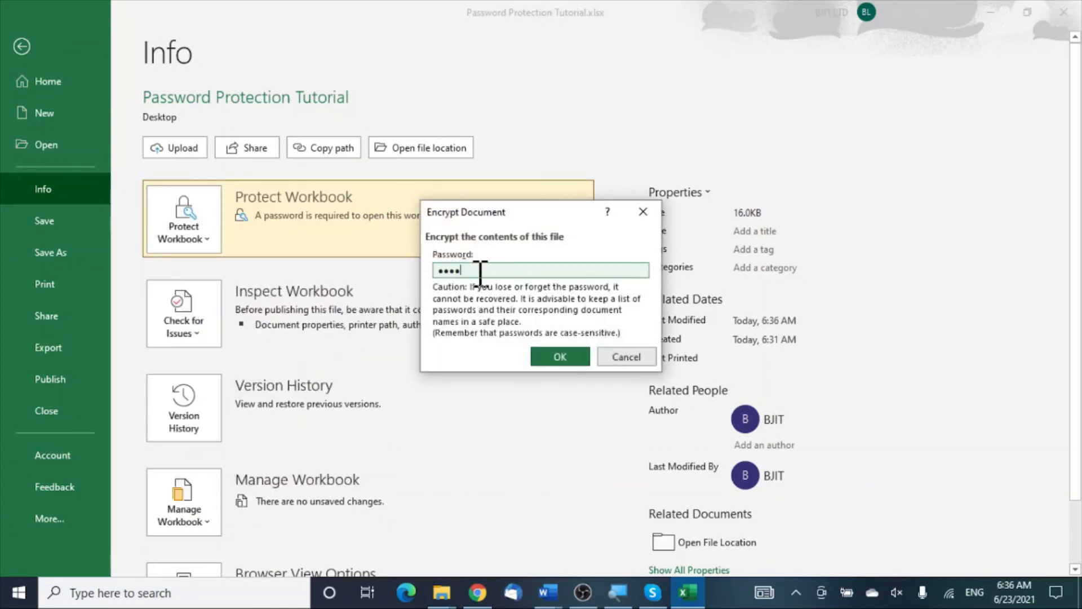
{"action": "left_click_drag", "start_coordinate": [479, 275], "coordinate": [397, 267]}
{"action": "key", "text": "BackSpace"}
{"action": "left_click", "coordinate": [558, 356]}
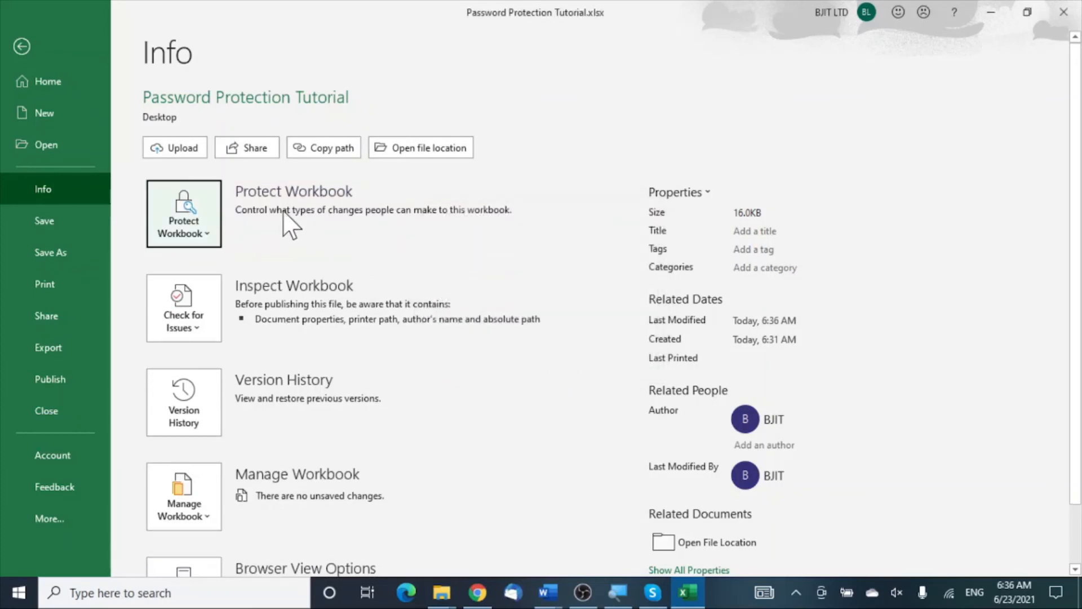
Step: Save and close the workbook, then reopen it from the desktop with no password prompt
{"action": "left_click", "coordinate": [1064, 12]}
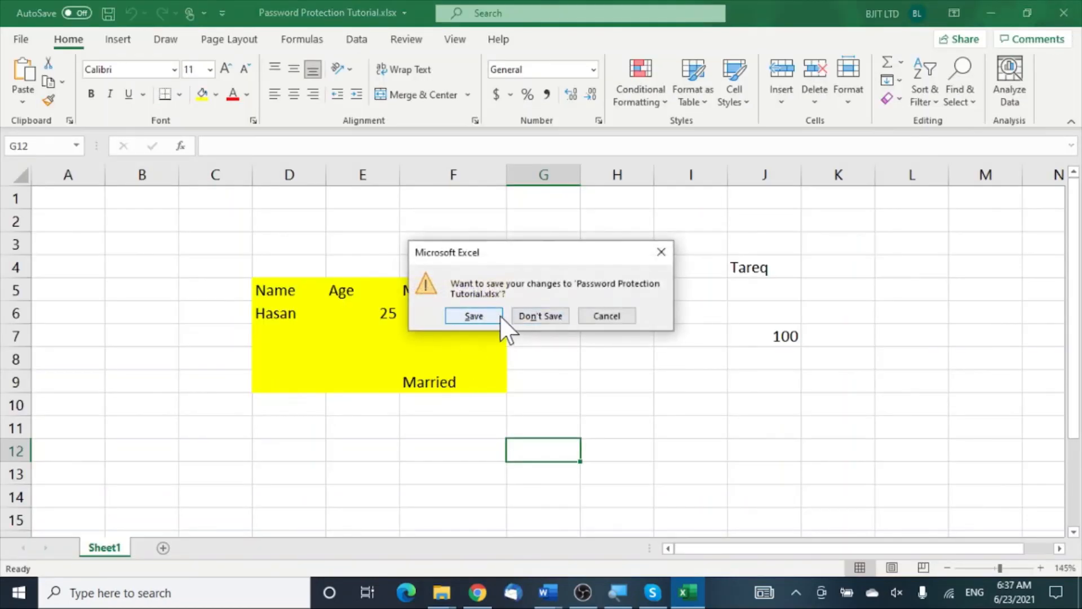
{"action": "left_click", "coordinate": [475, 314]}
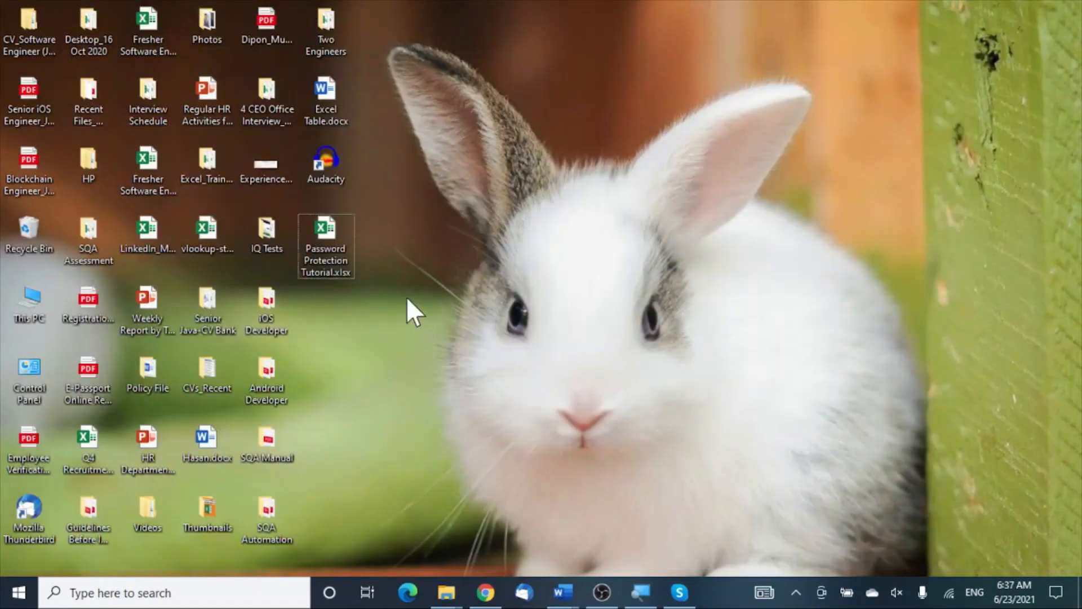
{"action": "double_click", "coordinate": [323, 239]}
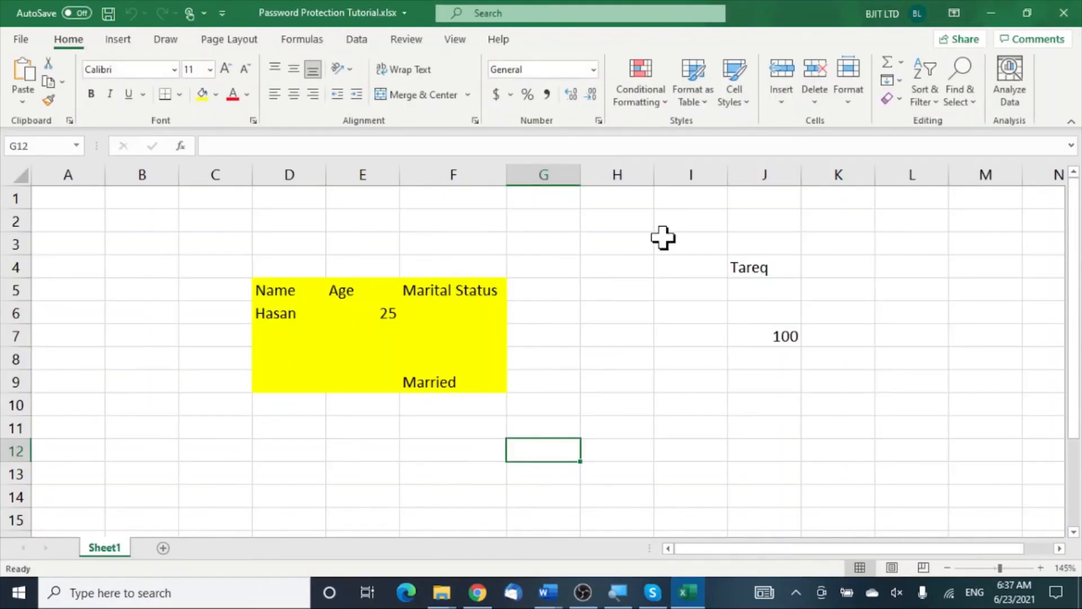
{"action": "left_click", "coordinate": [614, 374]}
{"action": "left_click", "coordinate": [628, 288]}
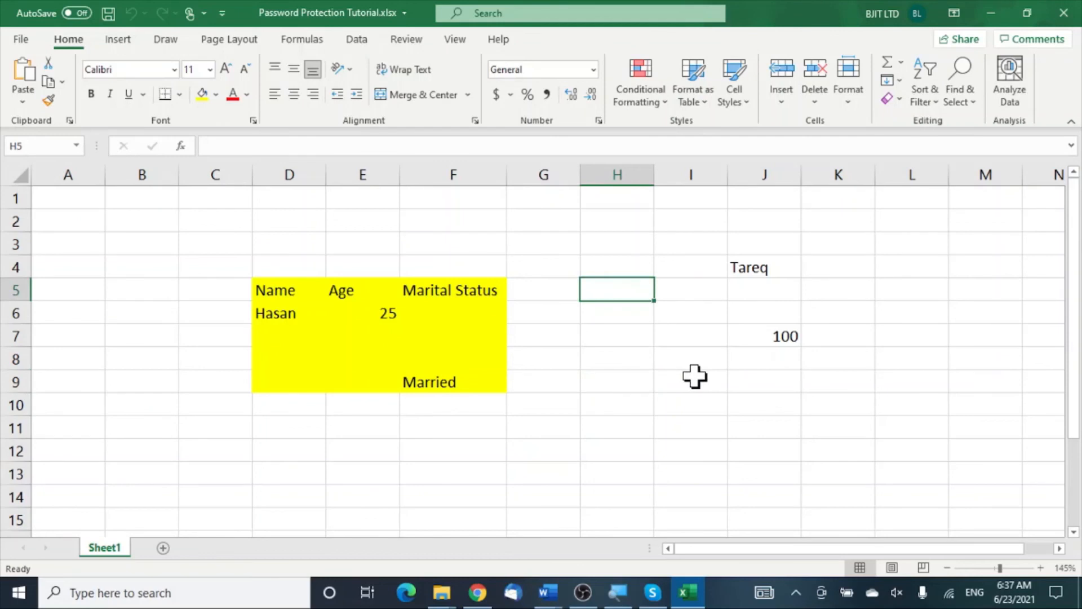